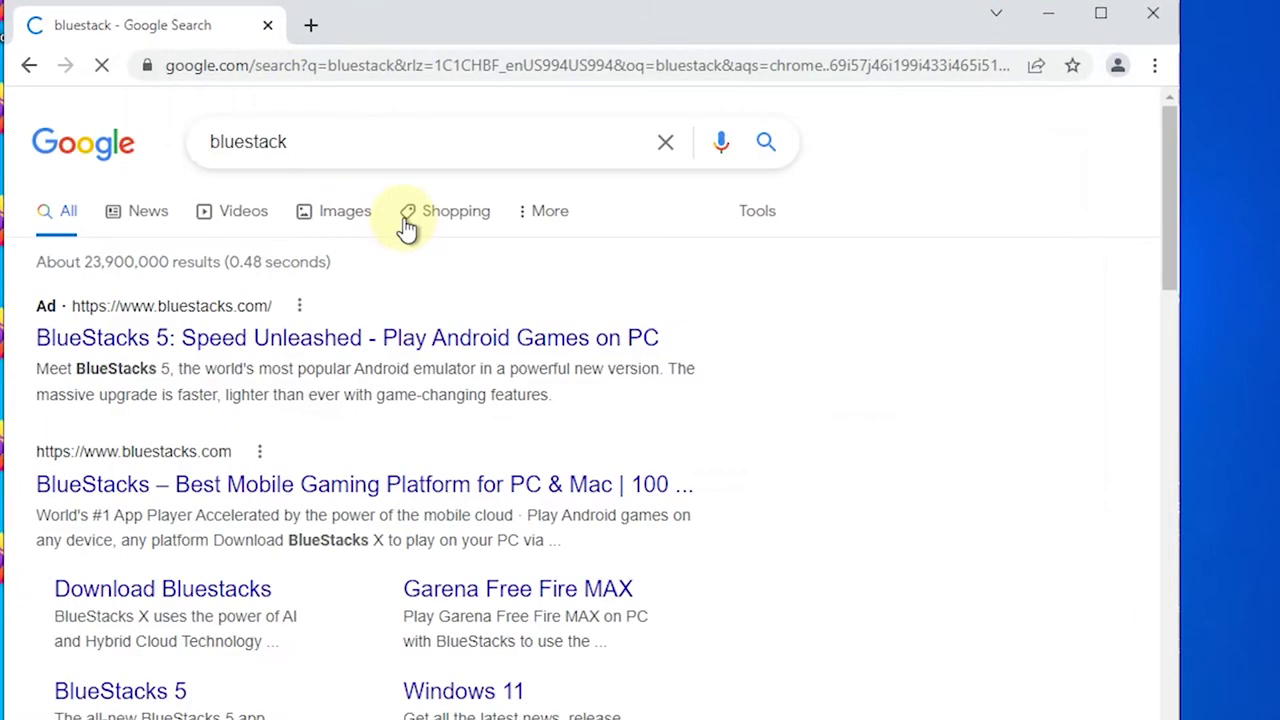
Step: Open the bluestacks.com website from the search results and download the BlueStacks 5 installer
scroll(305, 328, "down", 1)
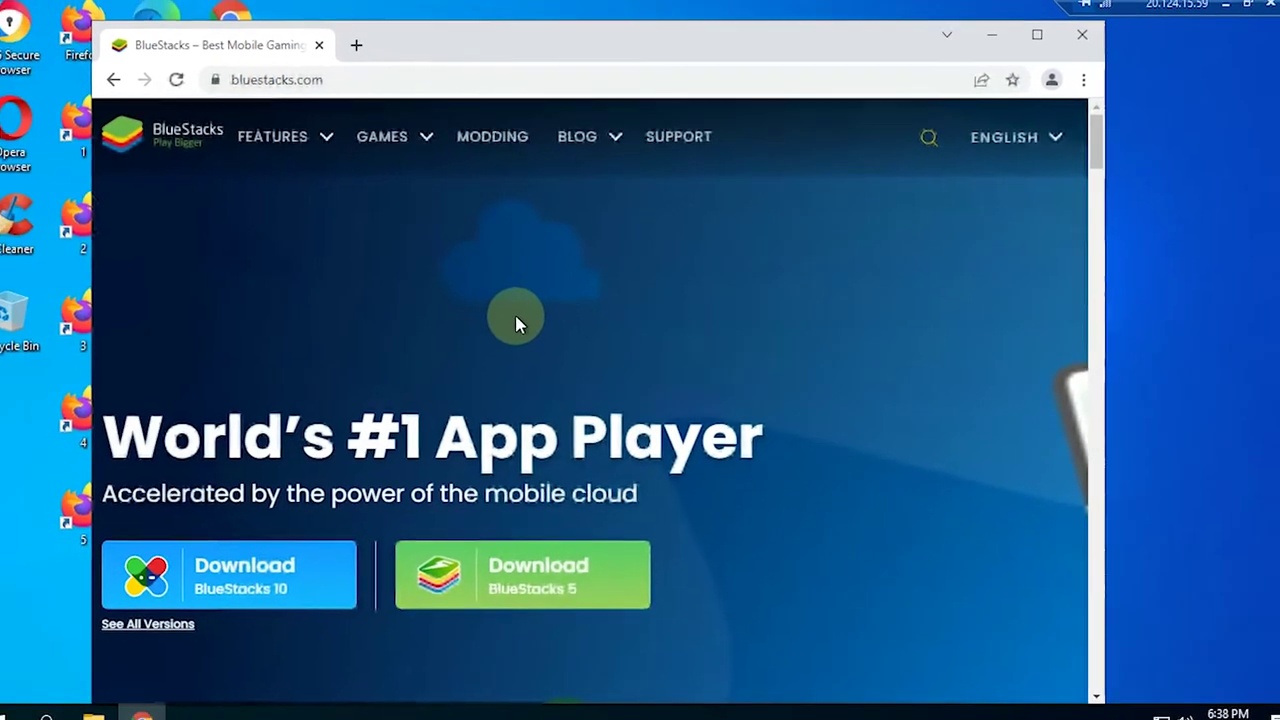
scroll(443, 320, "down", 2)
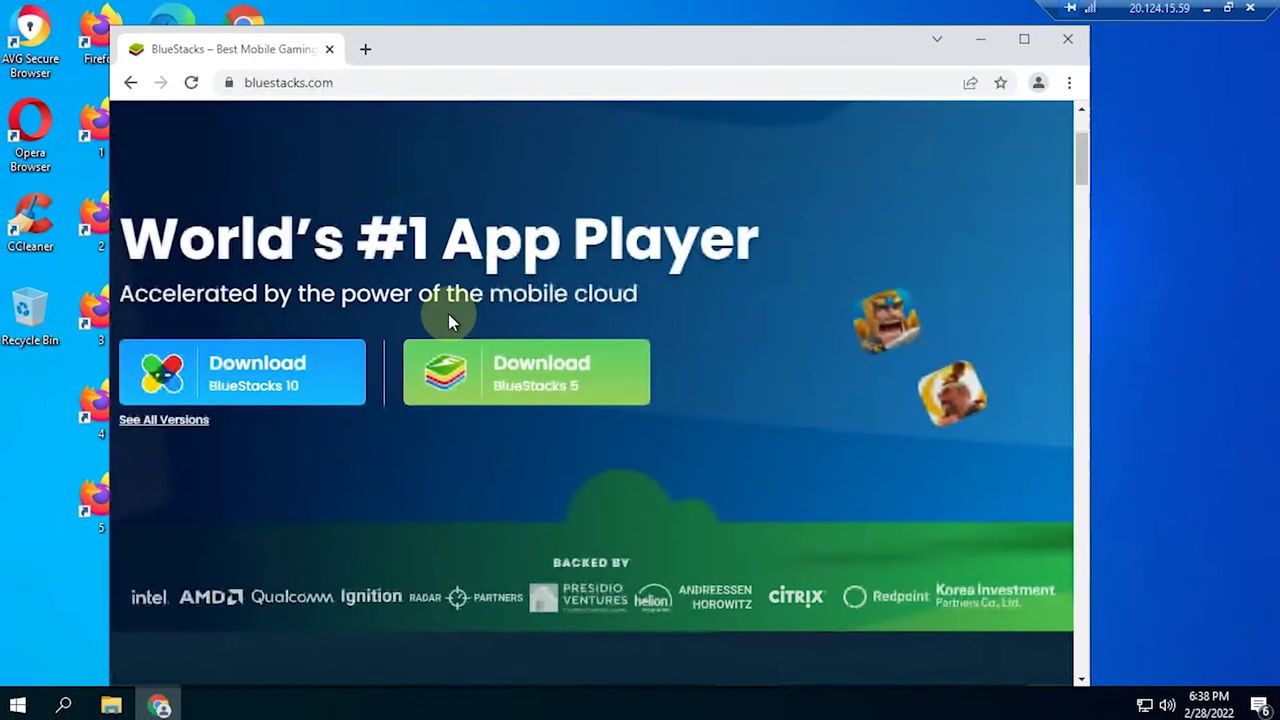
scroll(565, 294, "down", 1)
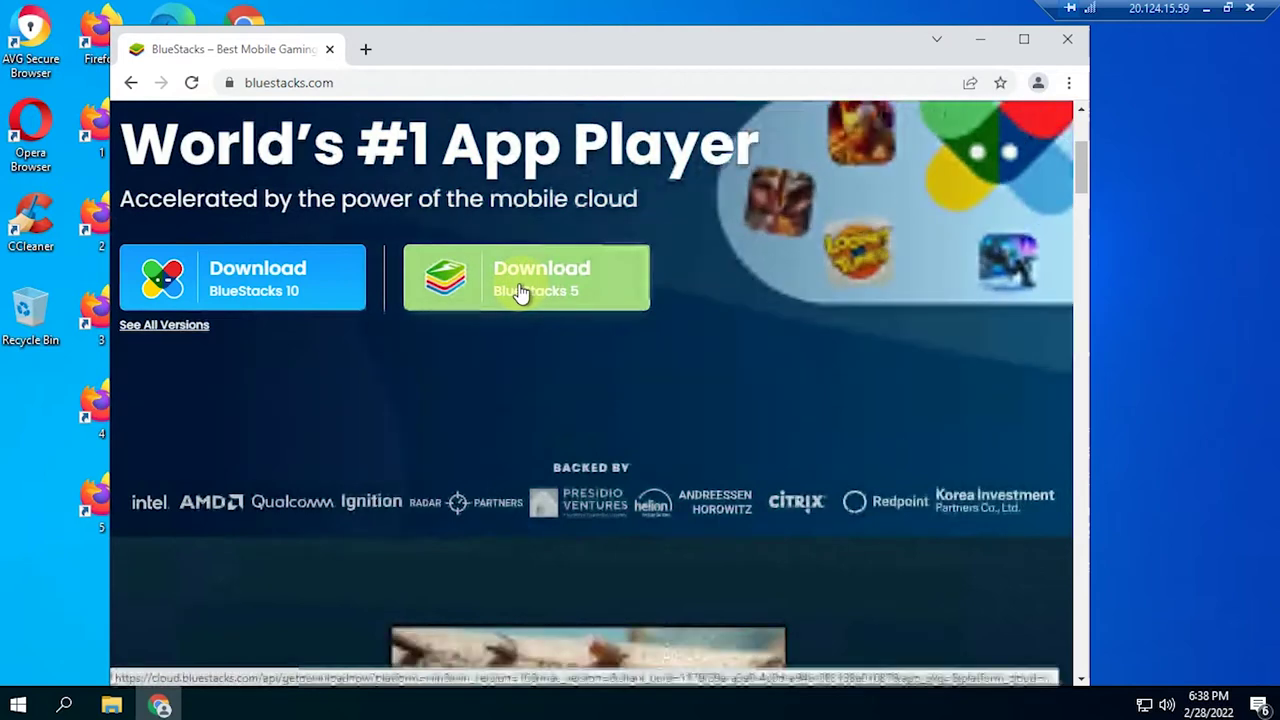
left_click(527, 290)
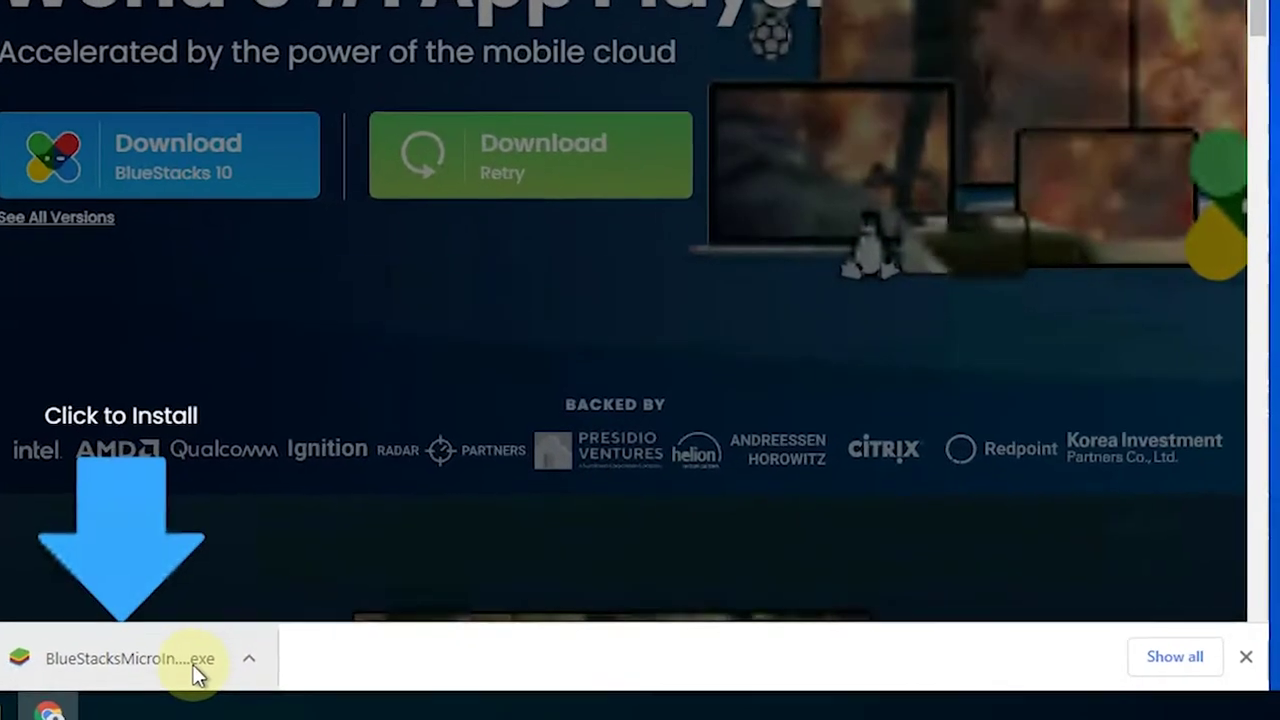
Step: Run the BlueStacksMicroInstaller file from the Downloads folder and dismiss the HD-Hvutl.exe system error dialogs
left_click(249, 658)
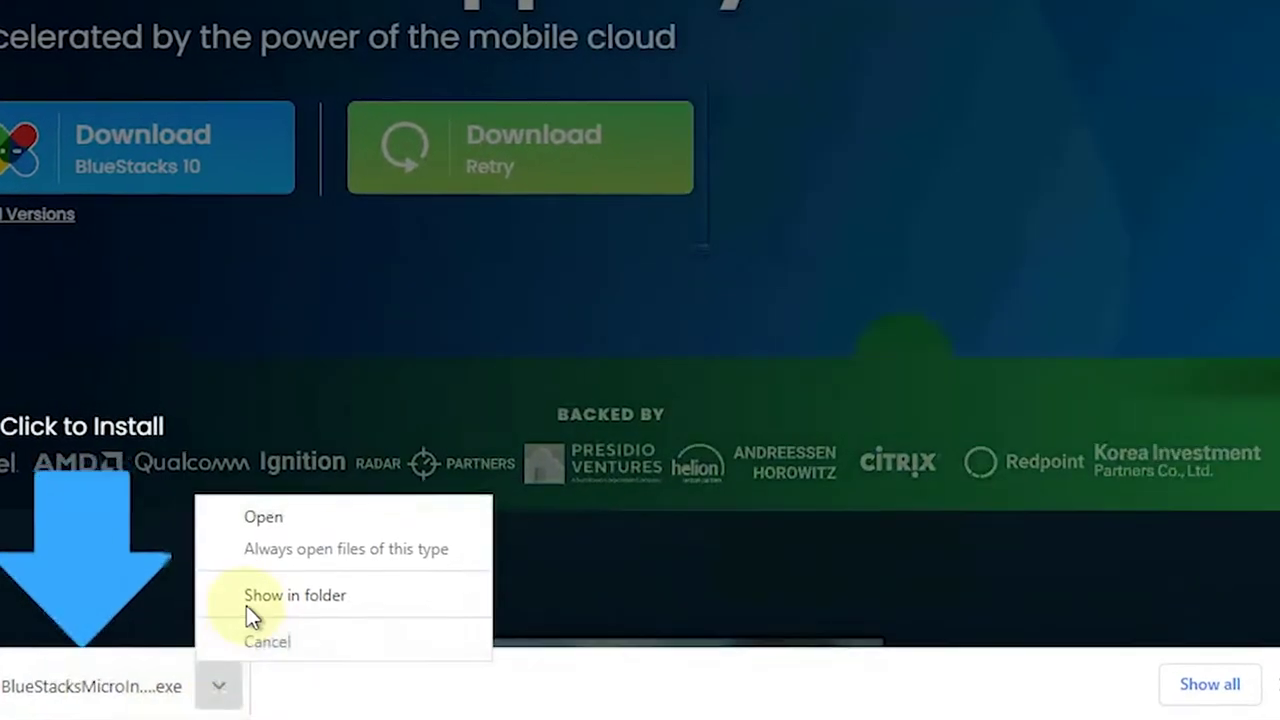
left_click(256, 597)
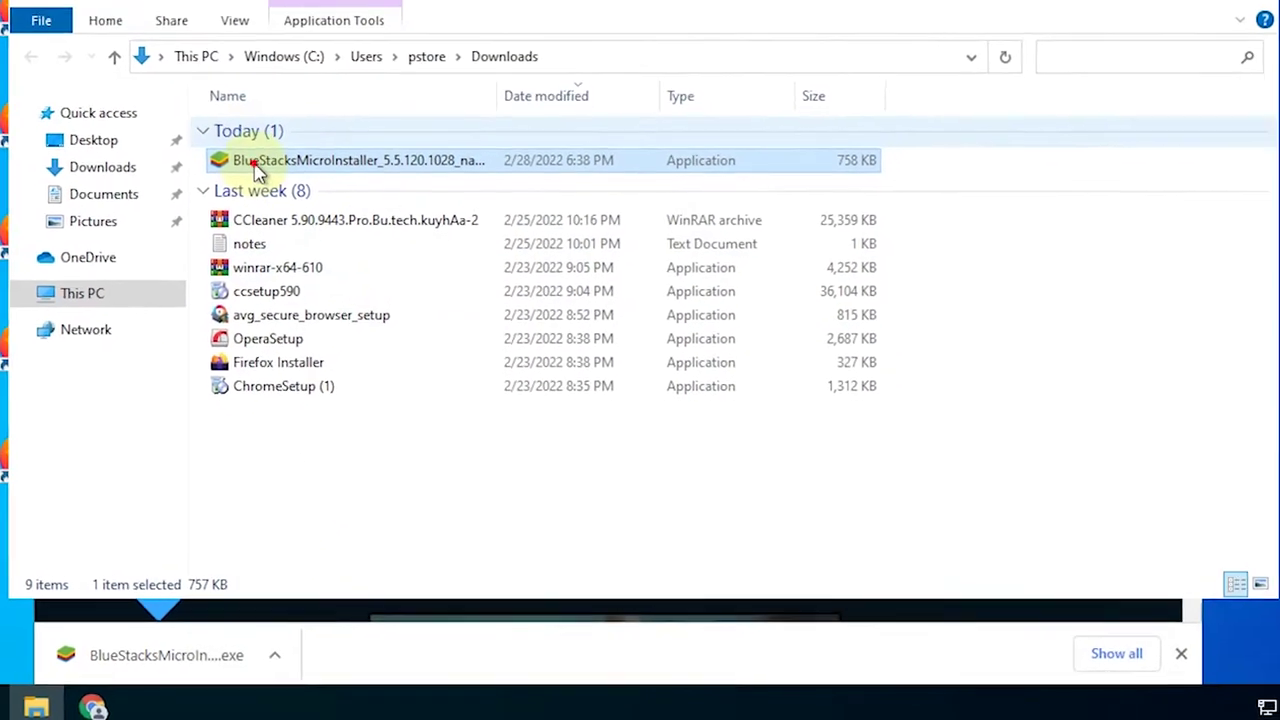
double_click(255, 166)
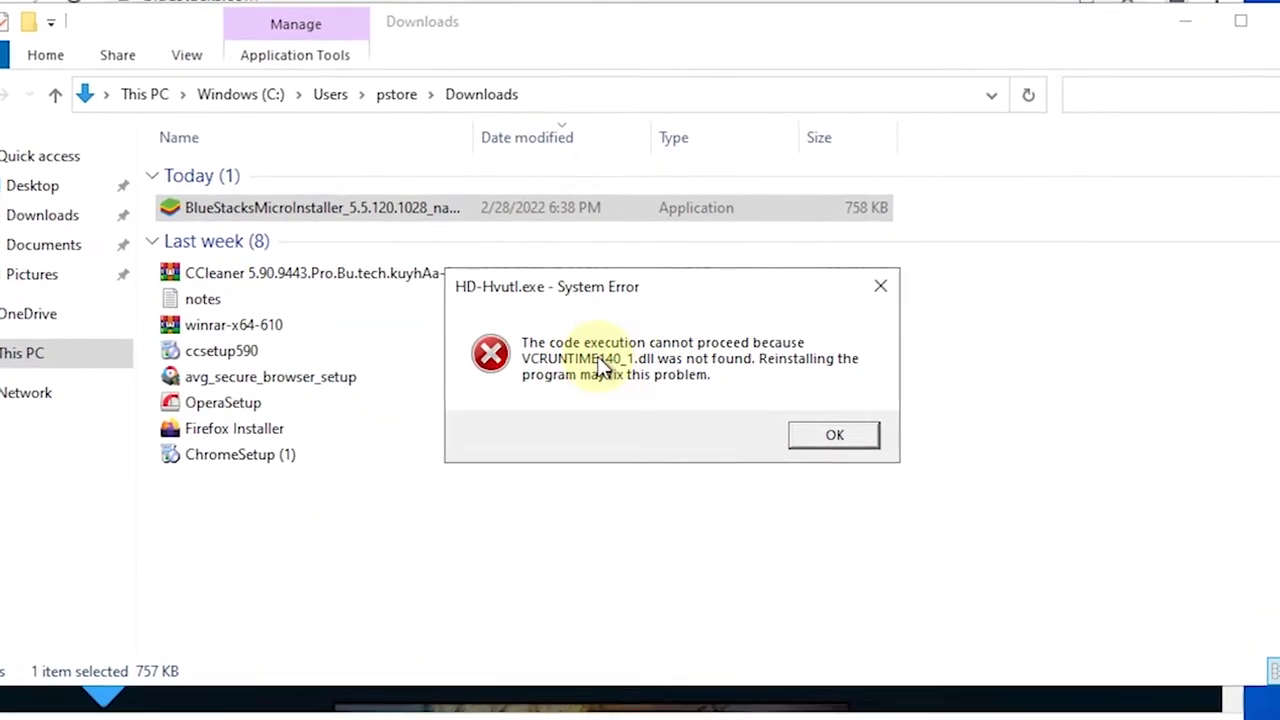
left_click(838, 437)
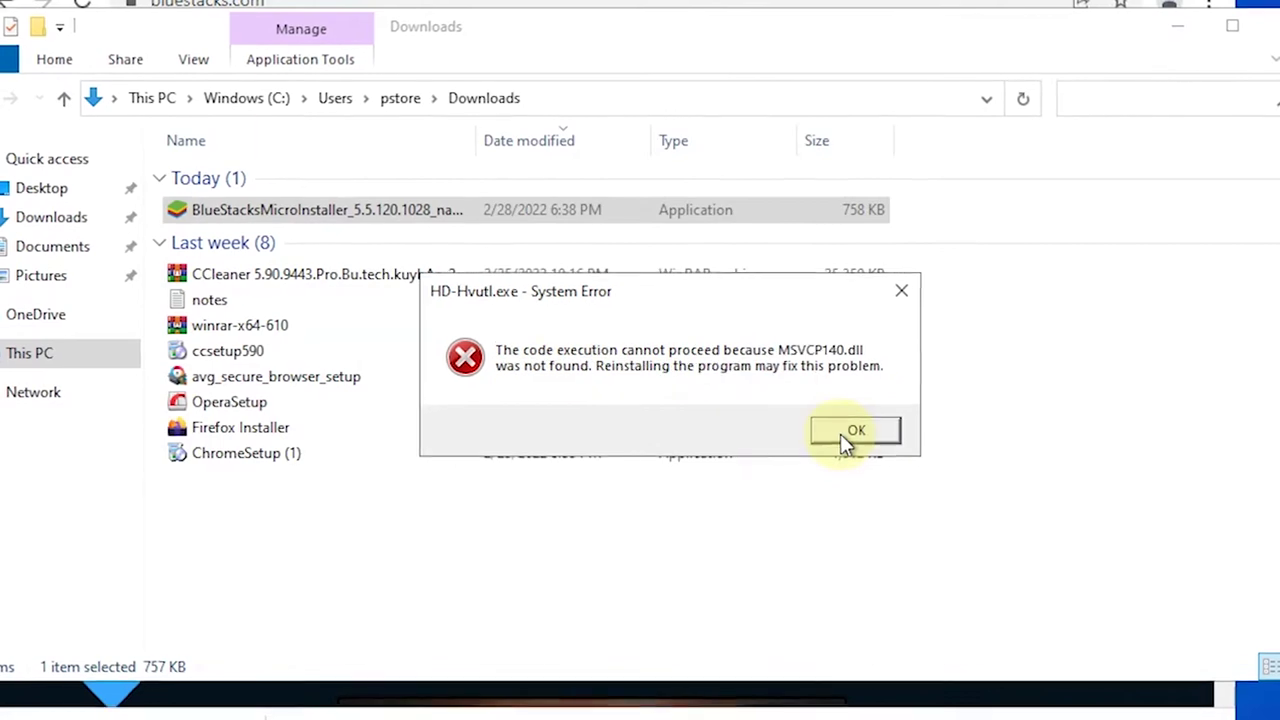
left_click(843, 437)
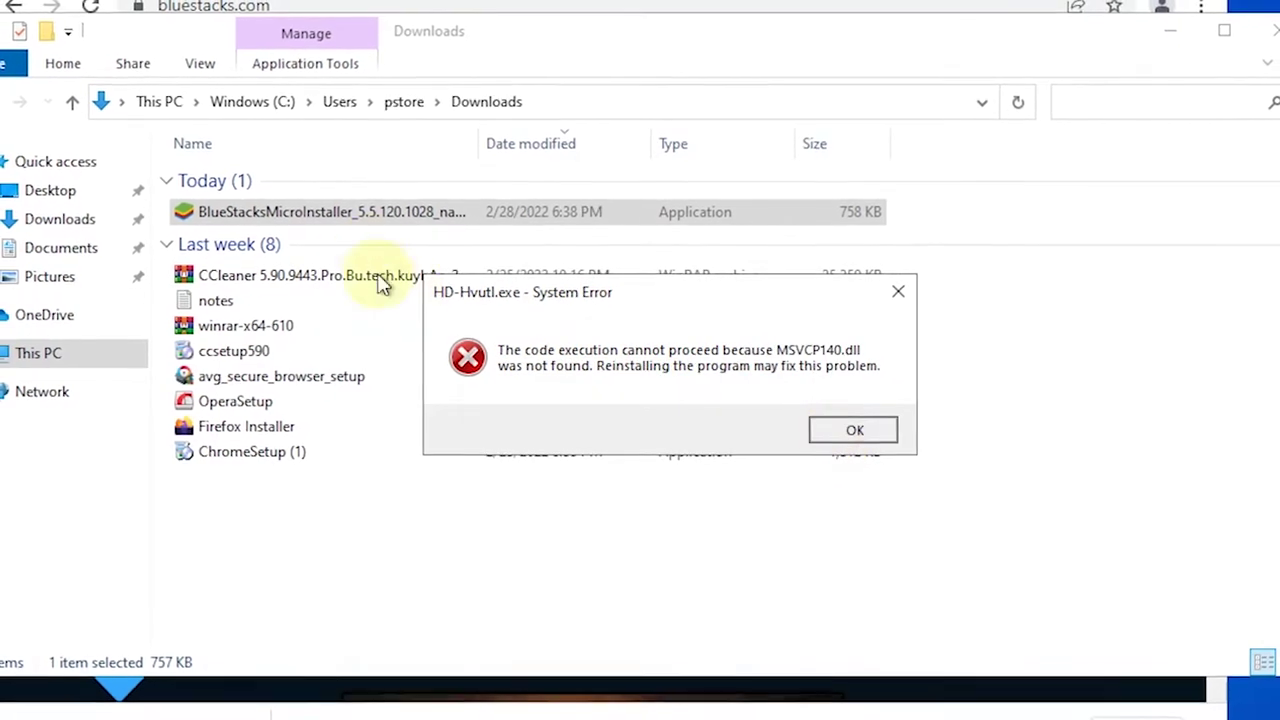
left_click(846, 438)
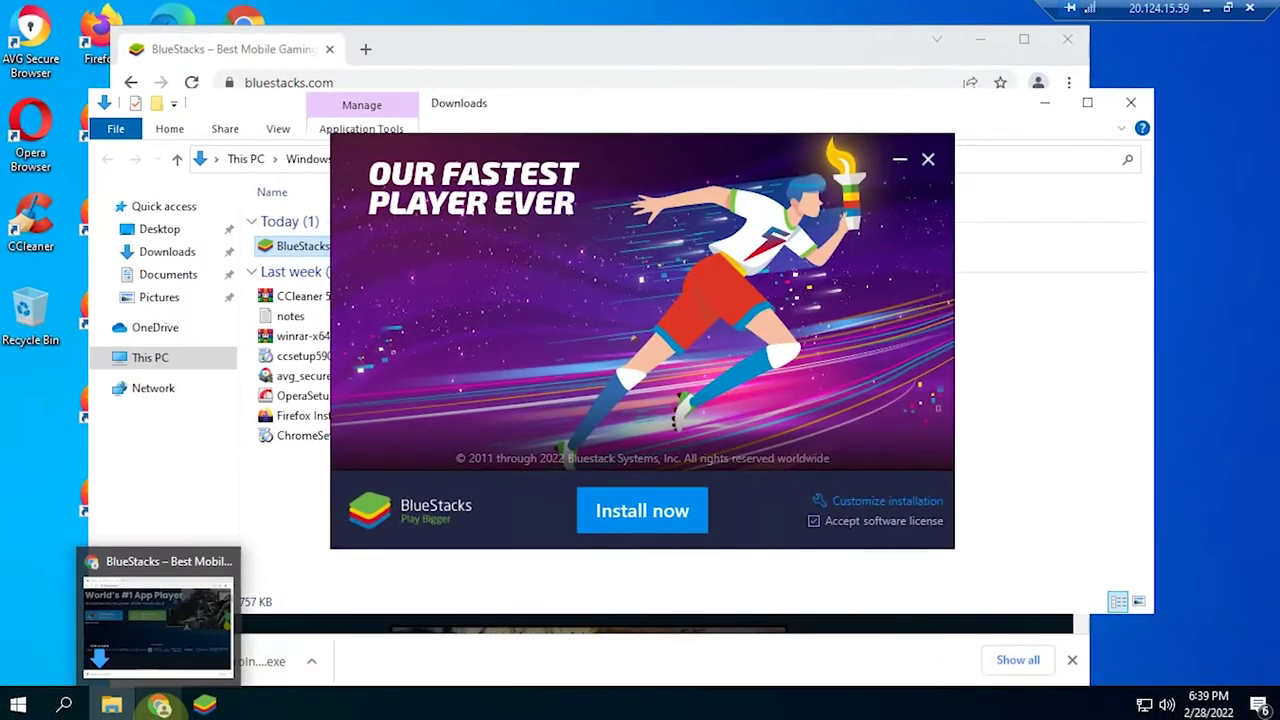
Step: Switch to Chrome and look up the missing vcruntime140 DLL in a new tab
left_click(160, 706)
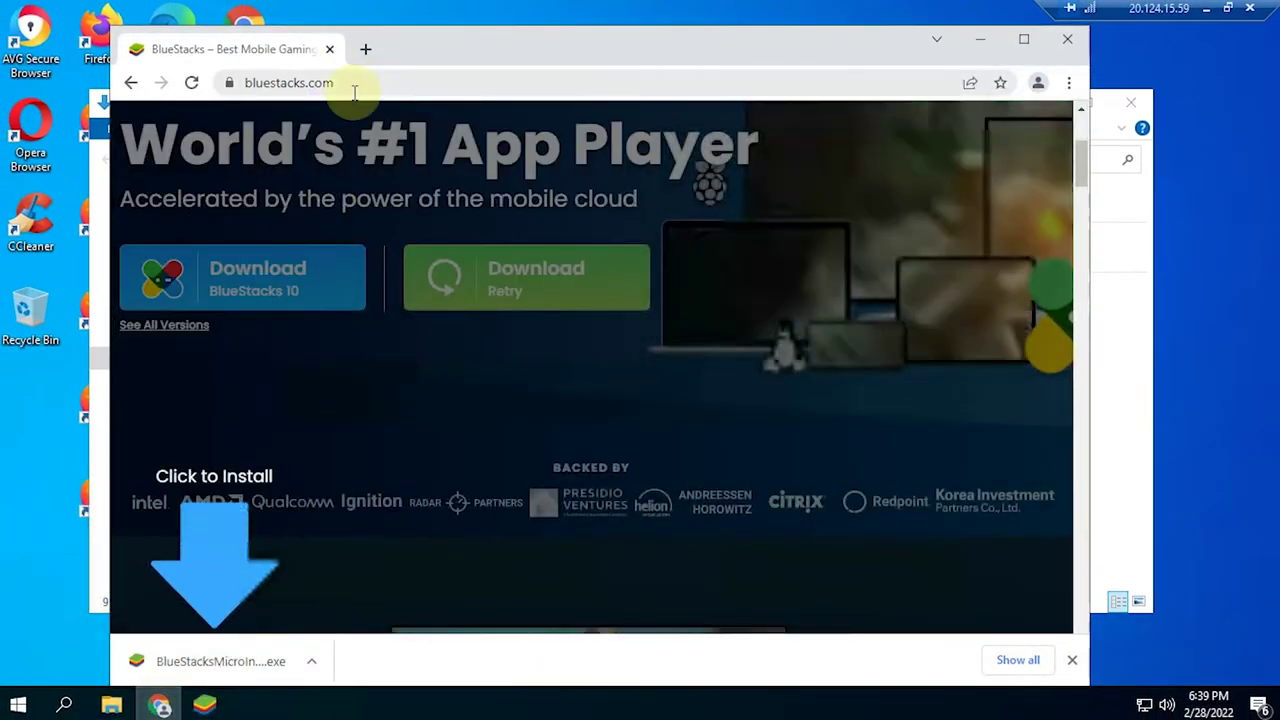
left_click(354, 90)
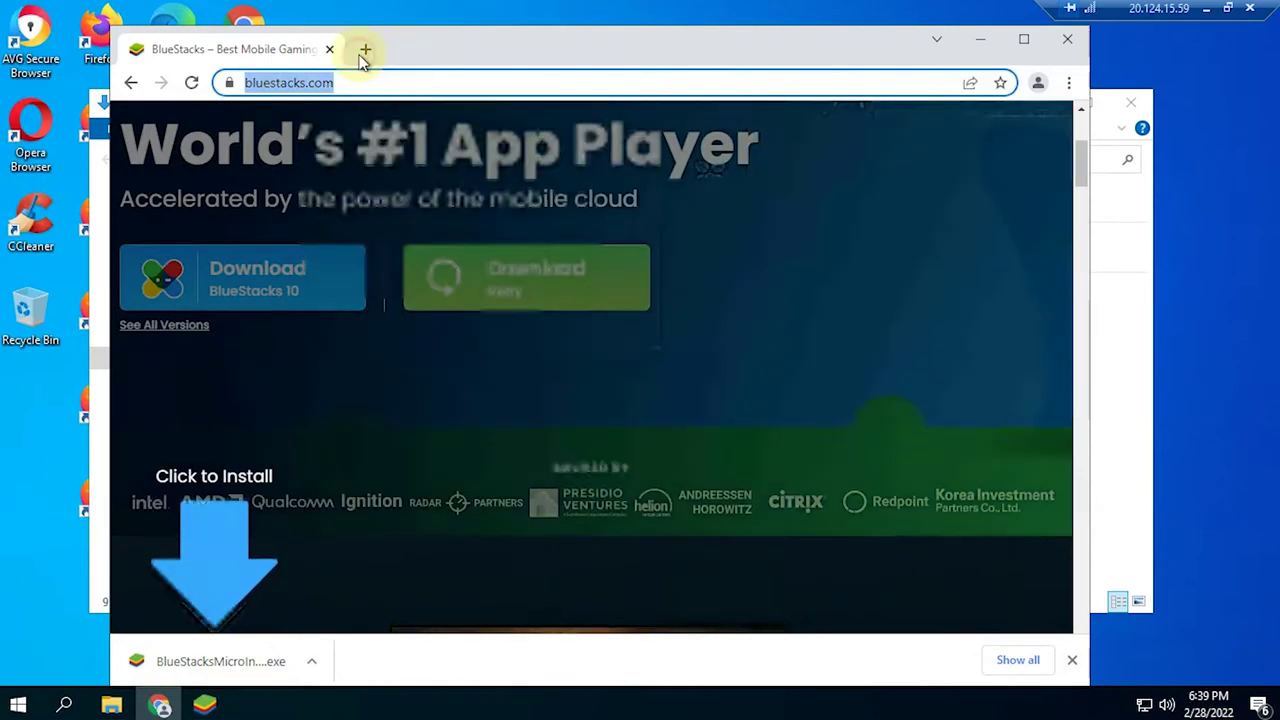
left_click(365, 50)
type("v")
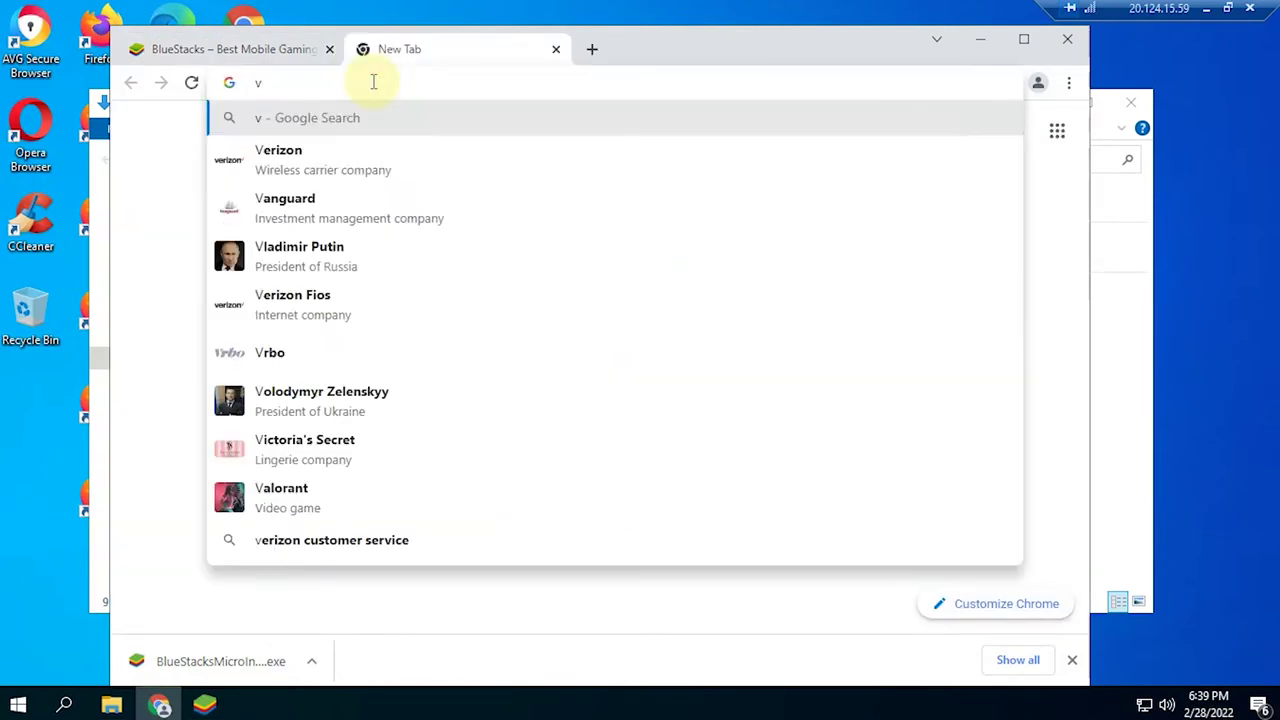
type("crunt")
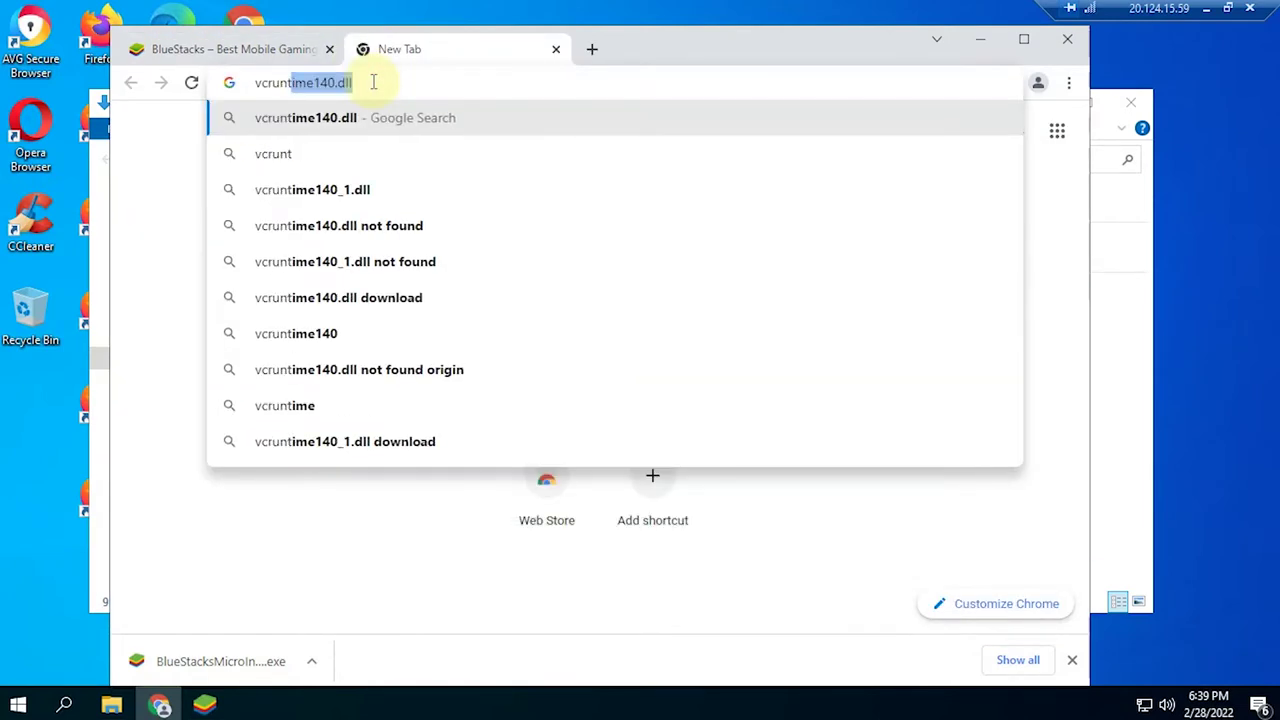
type("i")
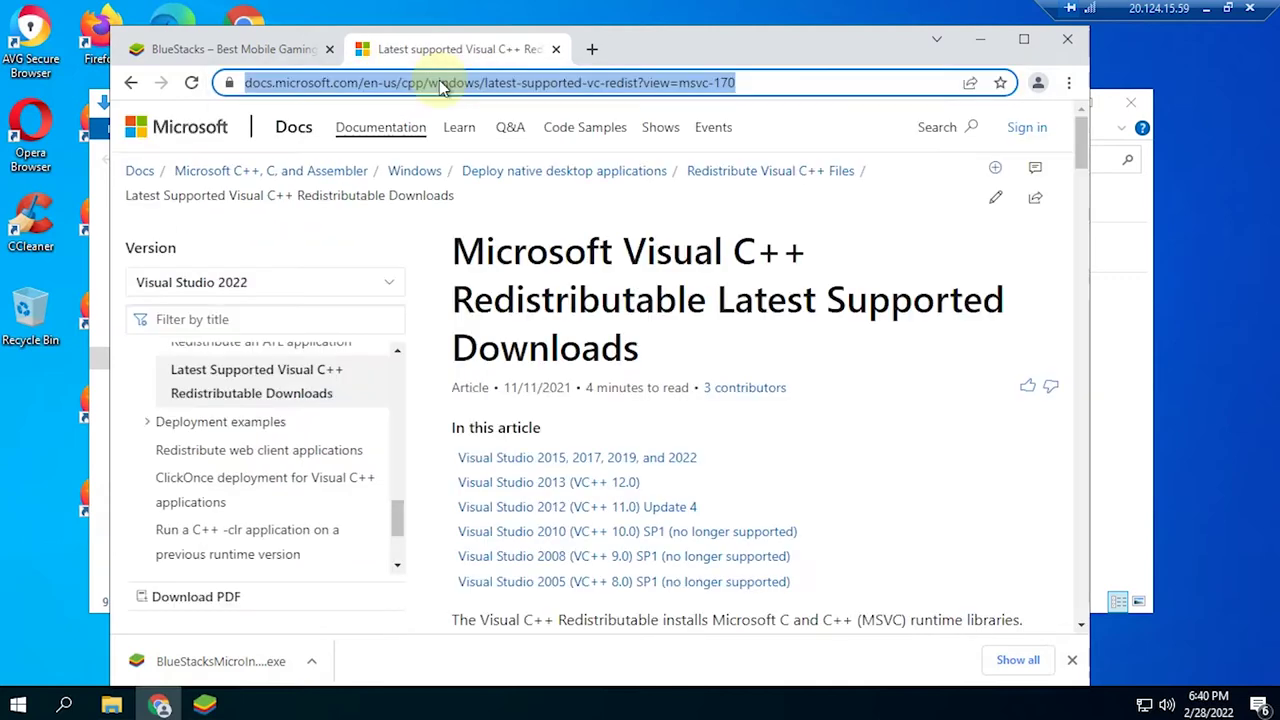
Step: Search for "vc runtime download" in a new tab and open the Visual C++ Redistributable for Visual Studio 2015 download page
key("ctrl+t")
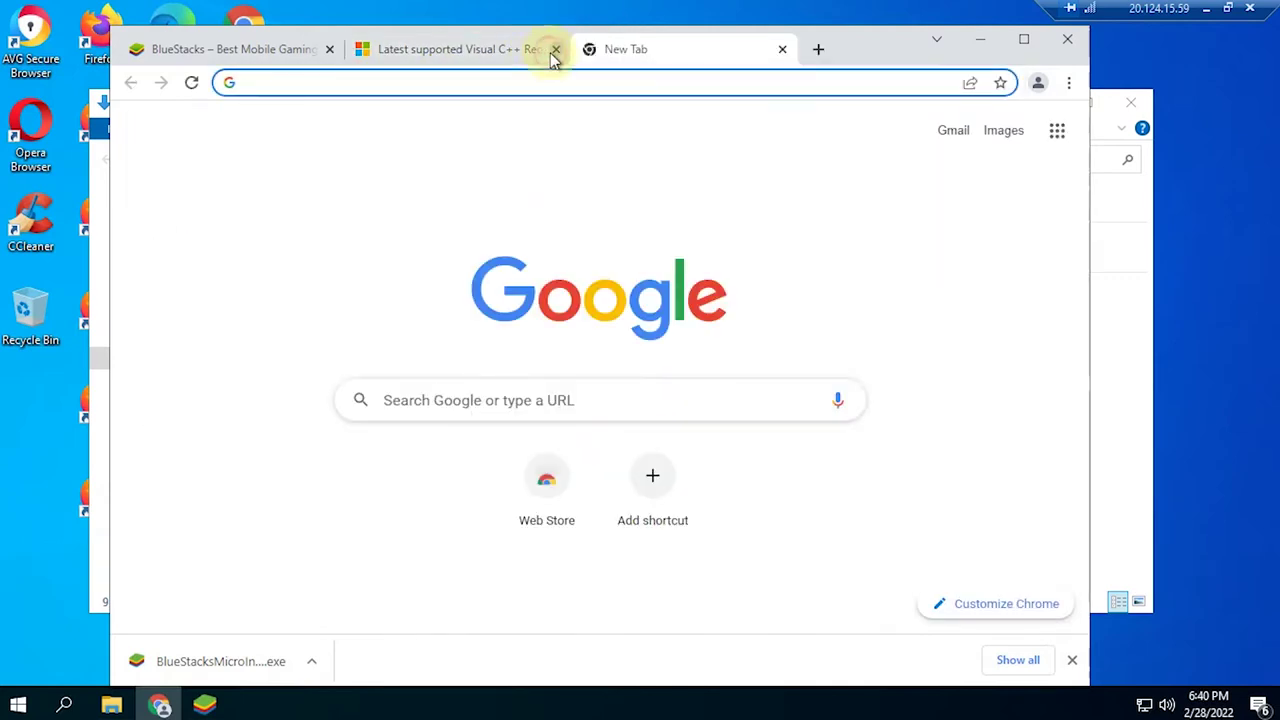
type("vc runtim")
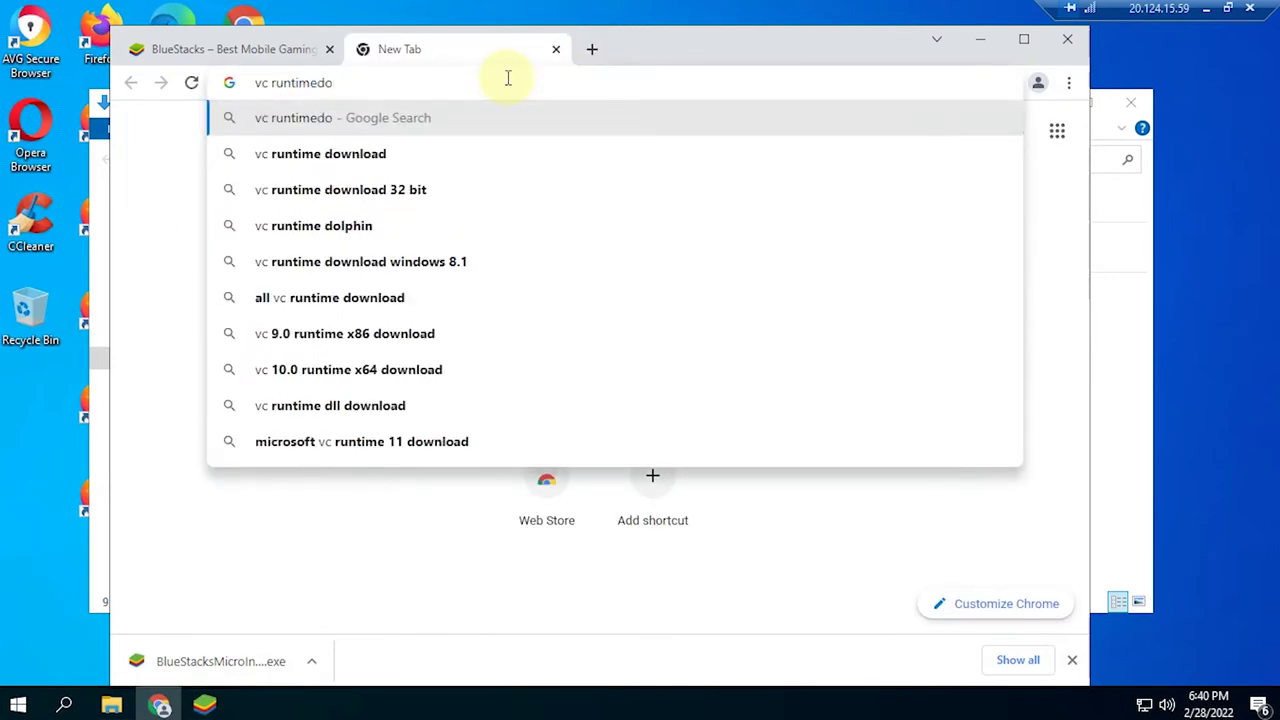
type("e do")
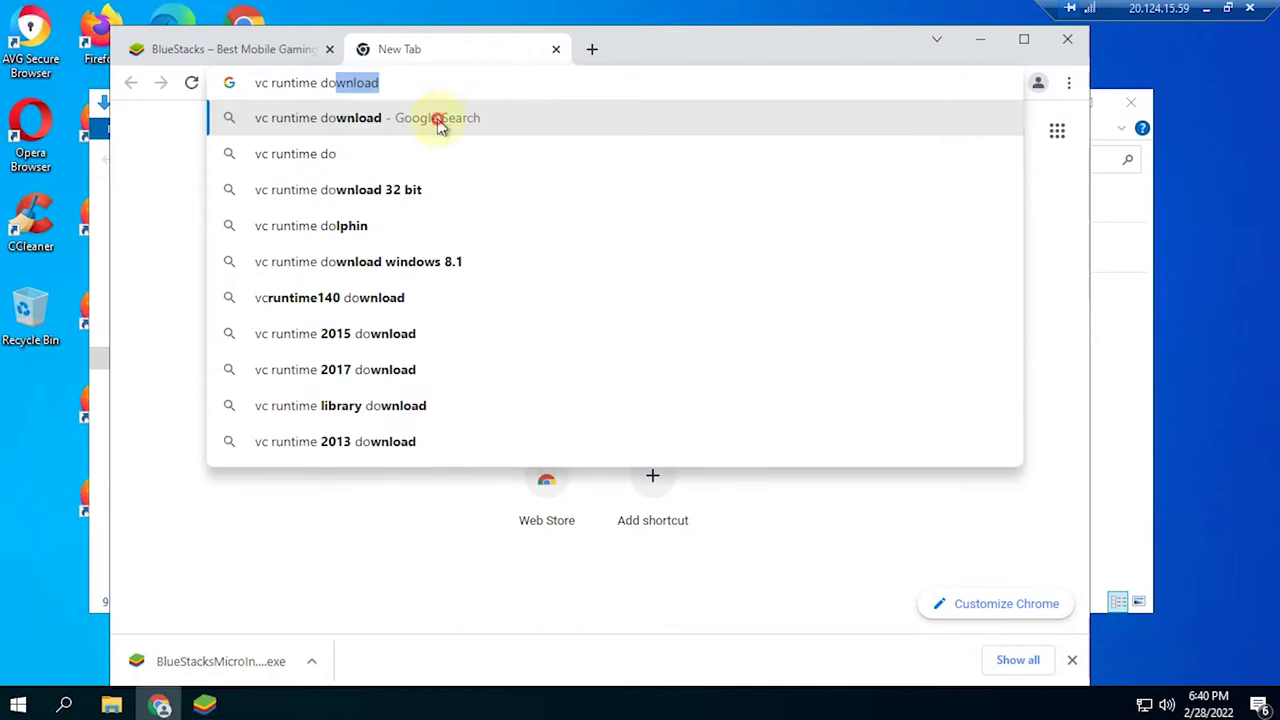
left_click(443, 117)
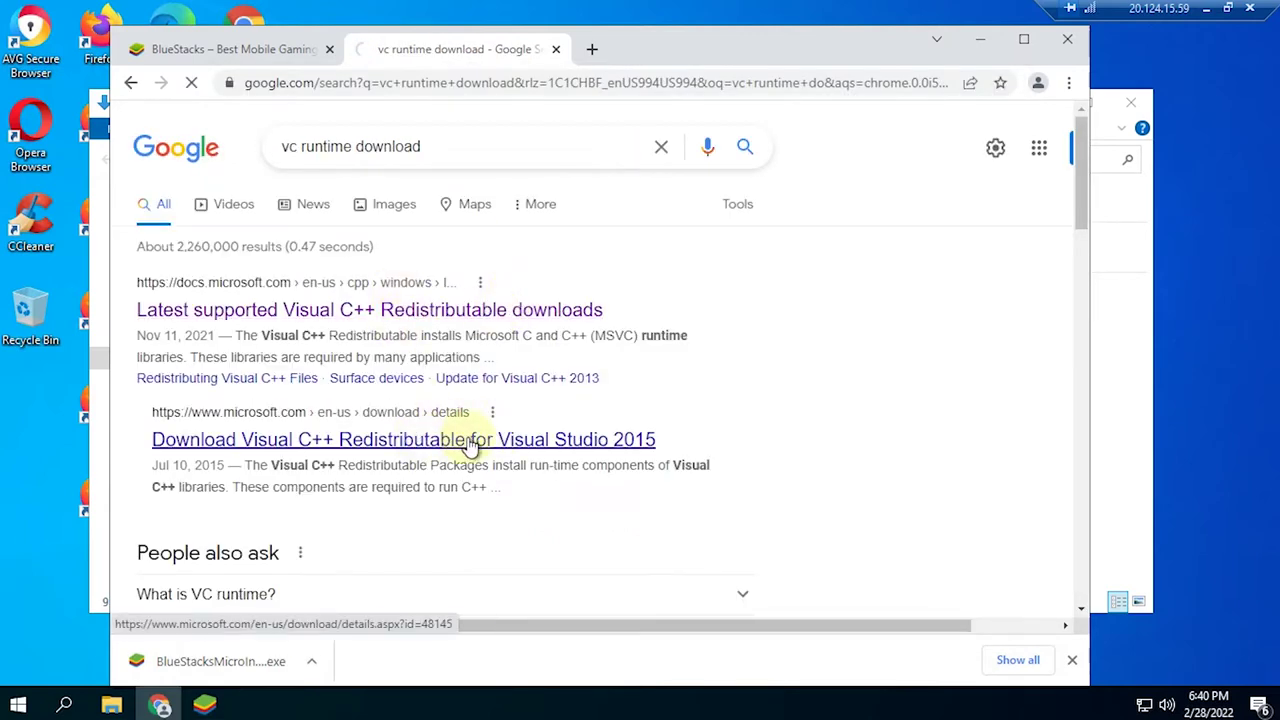
Step: Download only vc_redist.x64.exe of the Visual C++ Redistributable for Visual Studio 2015, in English
scroll(486, 271, "down", 3)
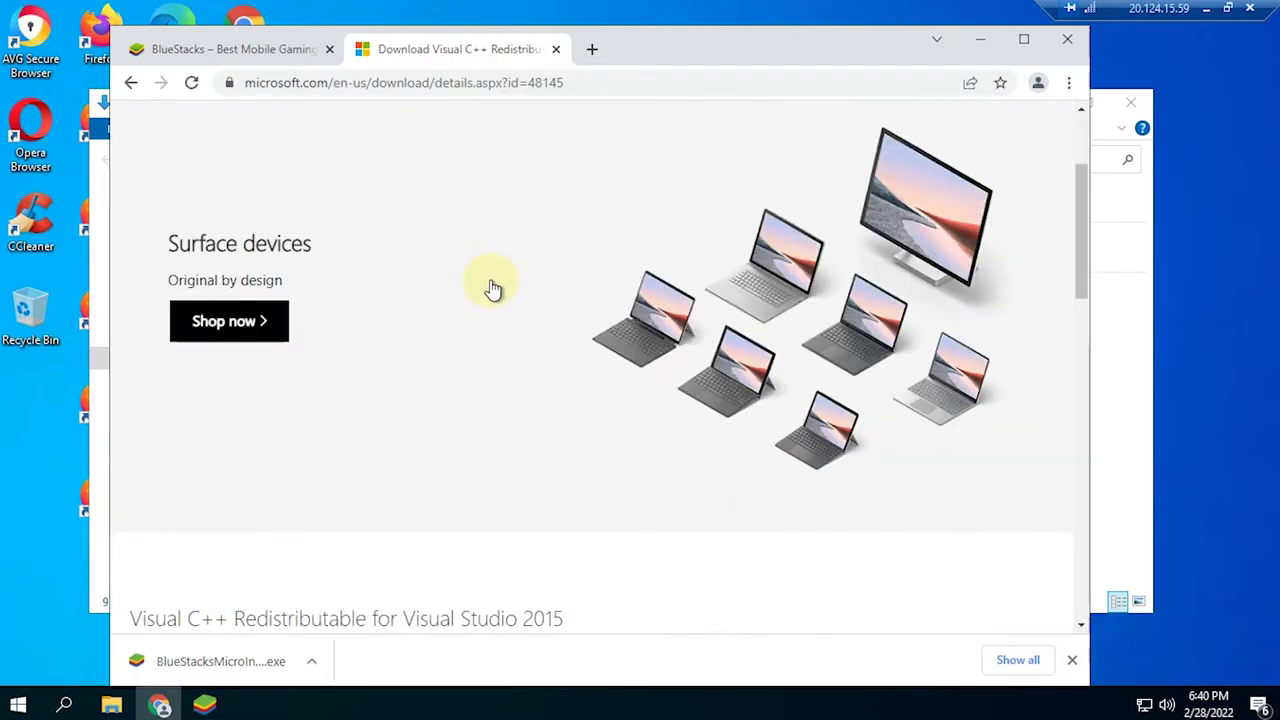
scroll(493, 289, "down", 5)
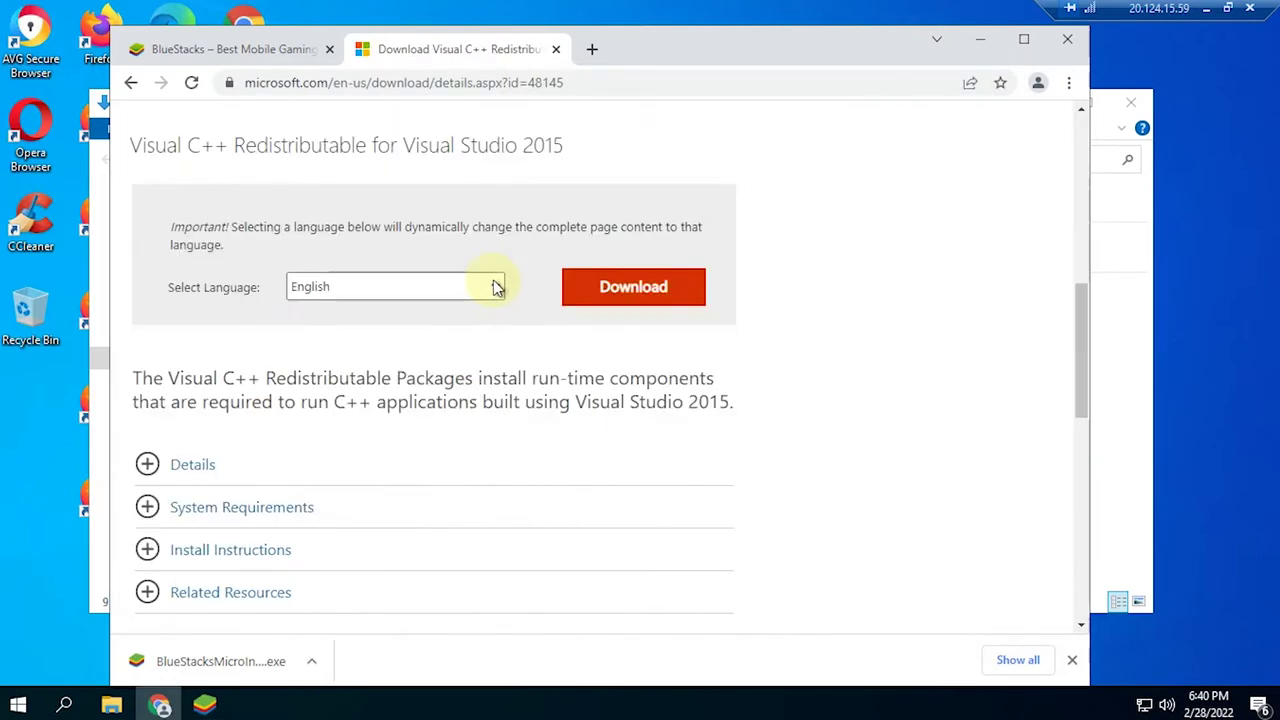
left_click(596, 290)
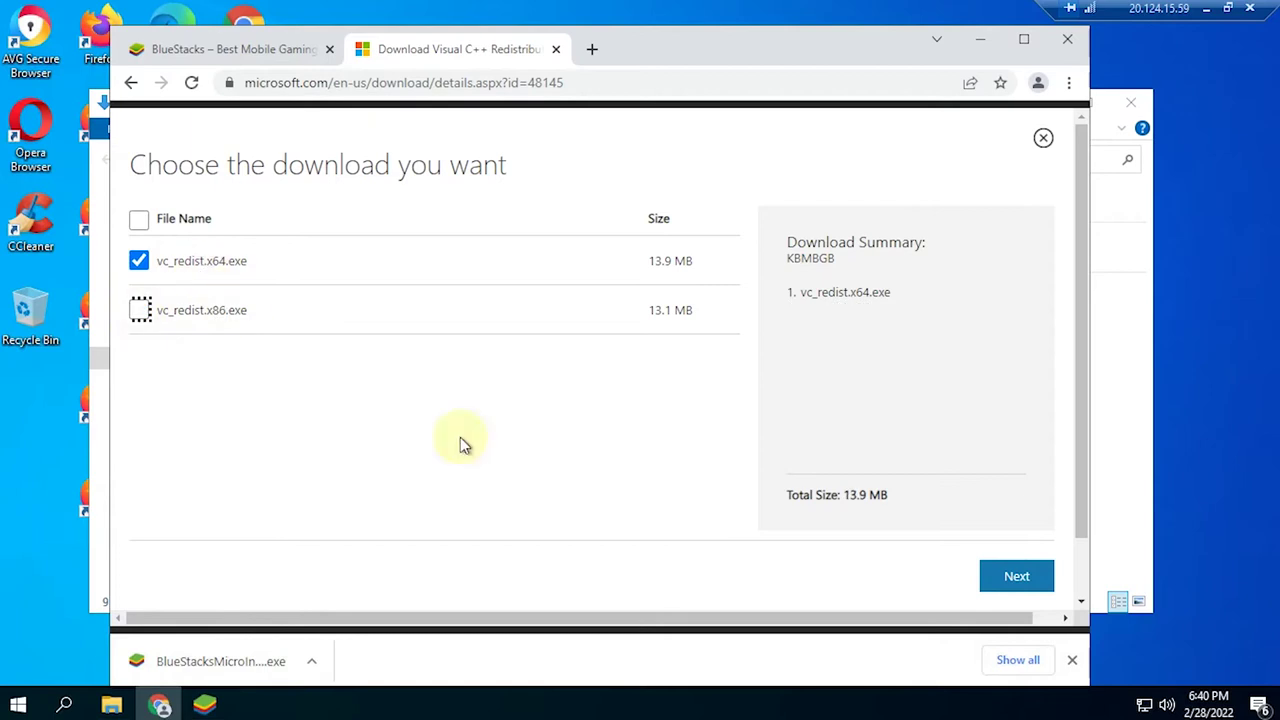
left_click(1015, 578)
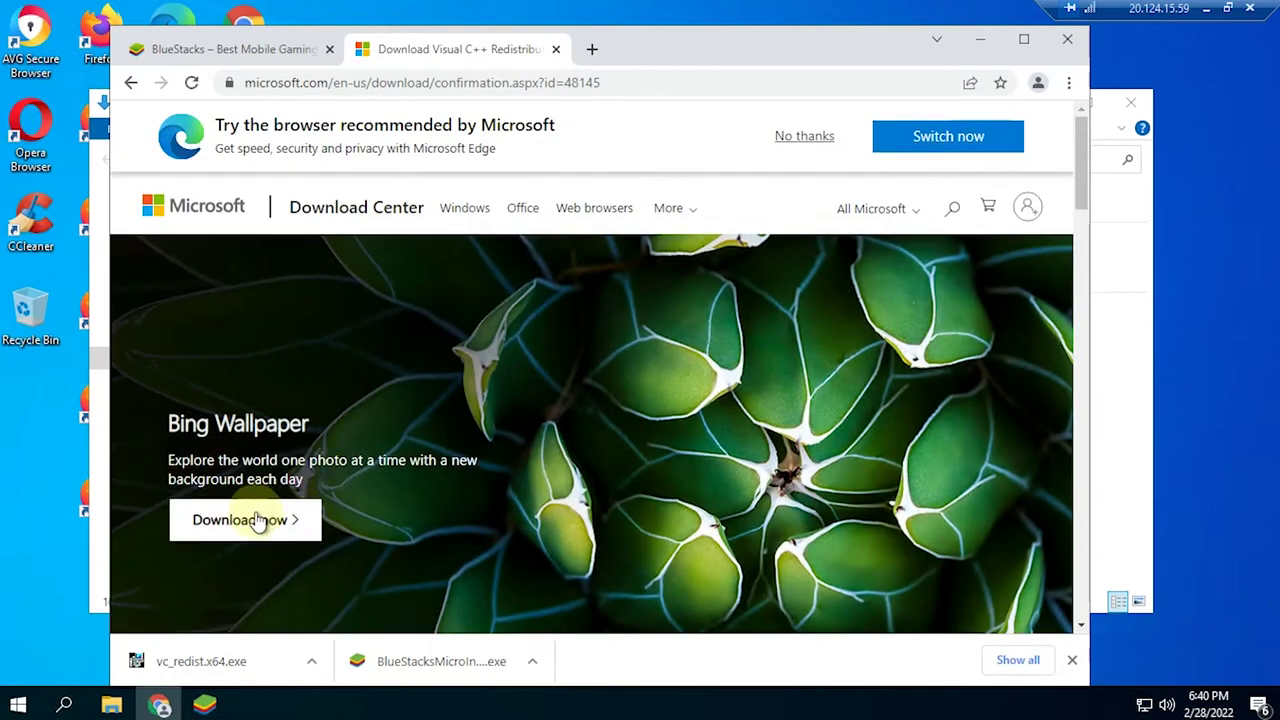
Step: Install the Microsoft Visual C++ 2015 Redistributable (x64) from the downloaded file, agreeing to the license terms, and close the setup
left_click(210, 660)
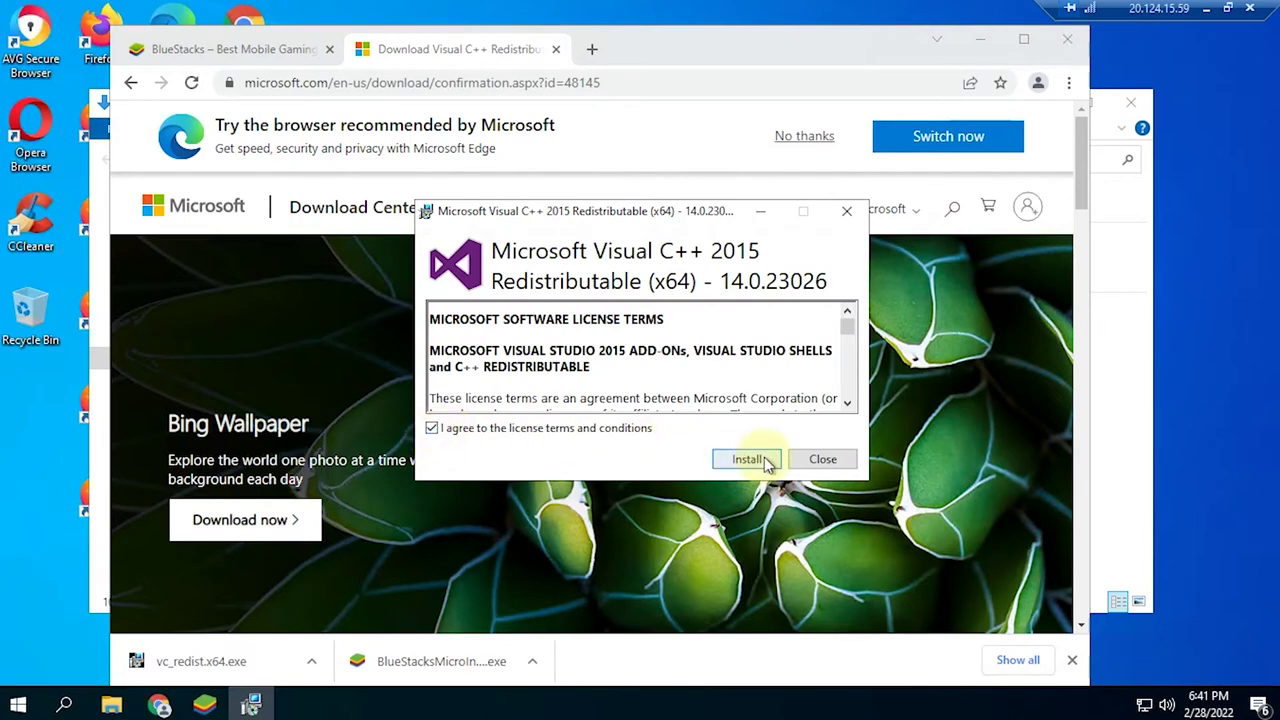
left_click(765, 462)
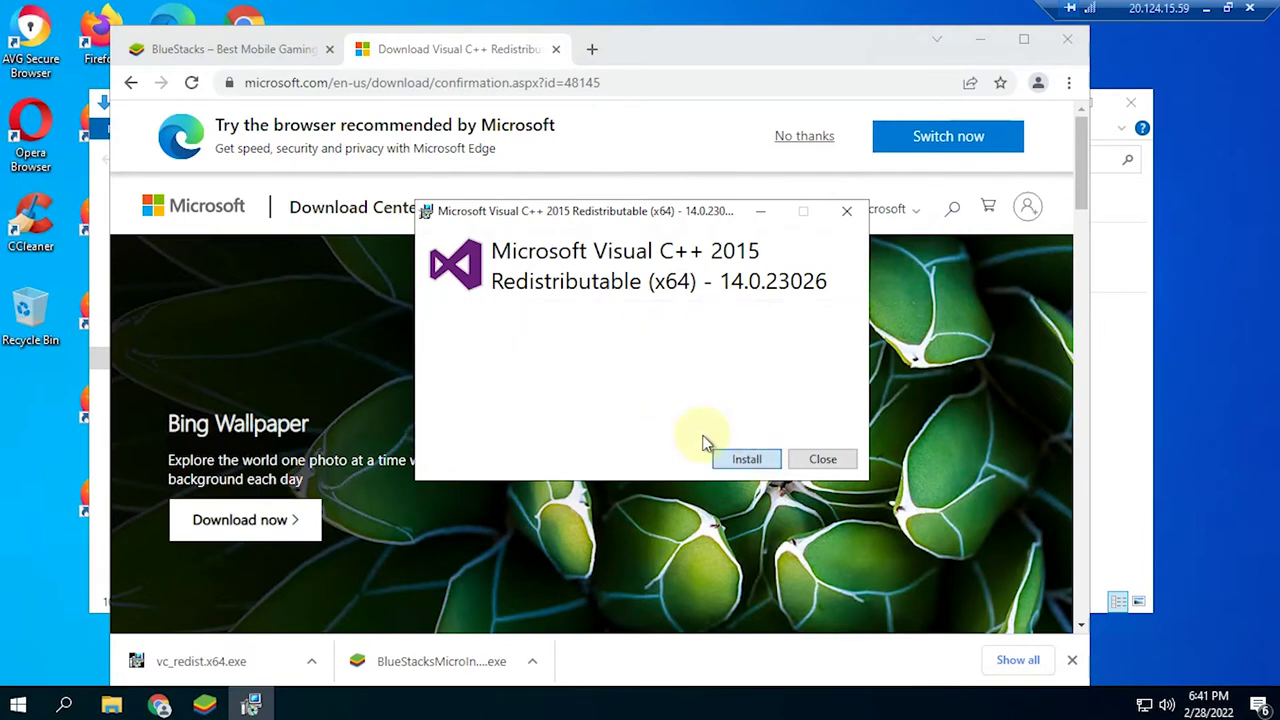
left_click(823, 460)
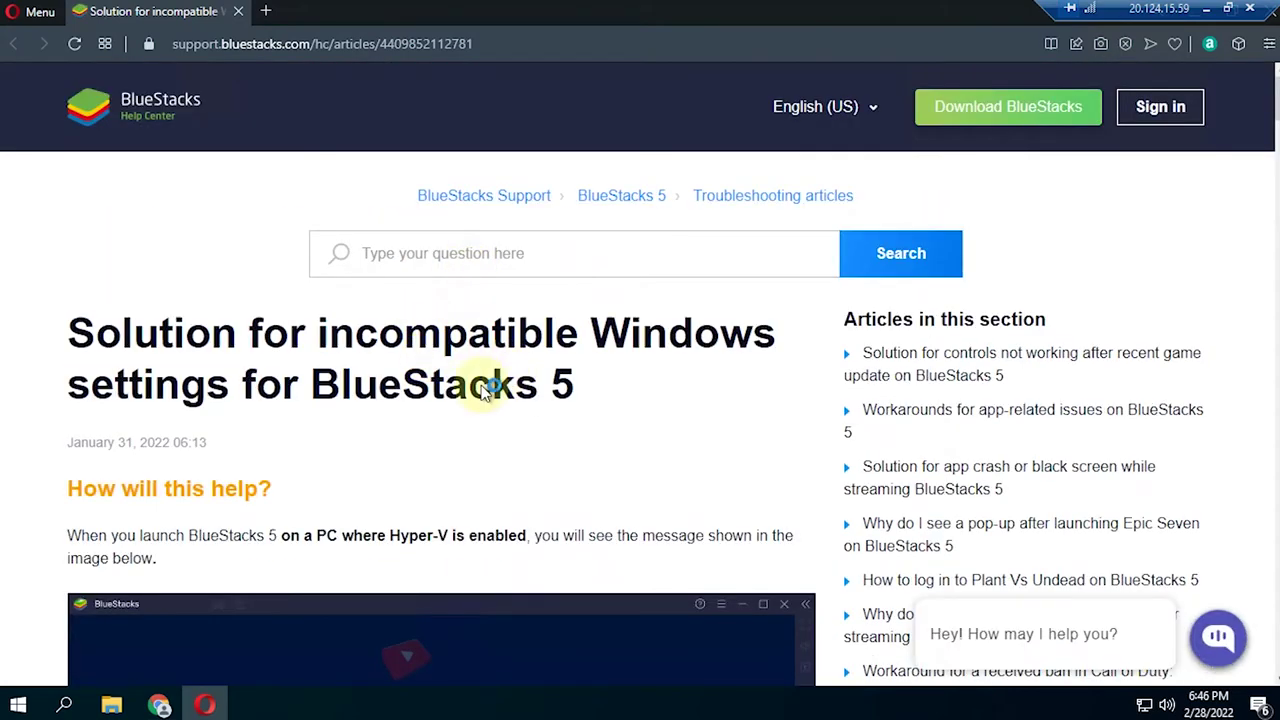
Step: Read the BlueStacks help article on incompatible Windows settings, covering how to install the Hyper-V version and how to disable Hyper-V
scroll(545, 401, "down", 8)
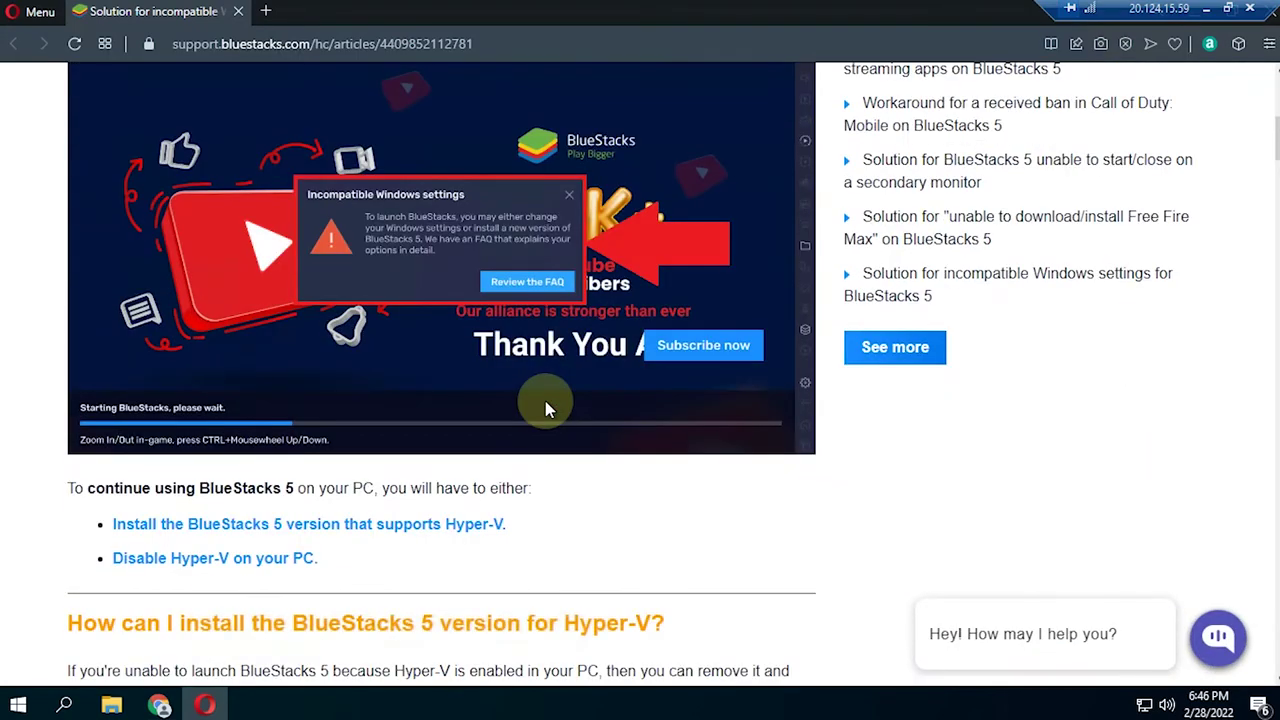
scroll(548, 409, "down", 1)
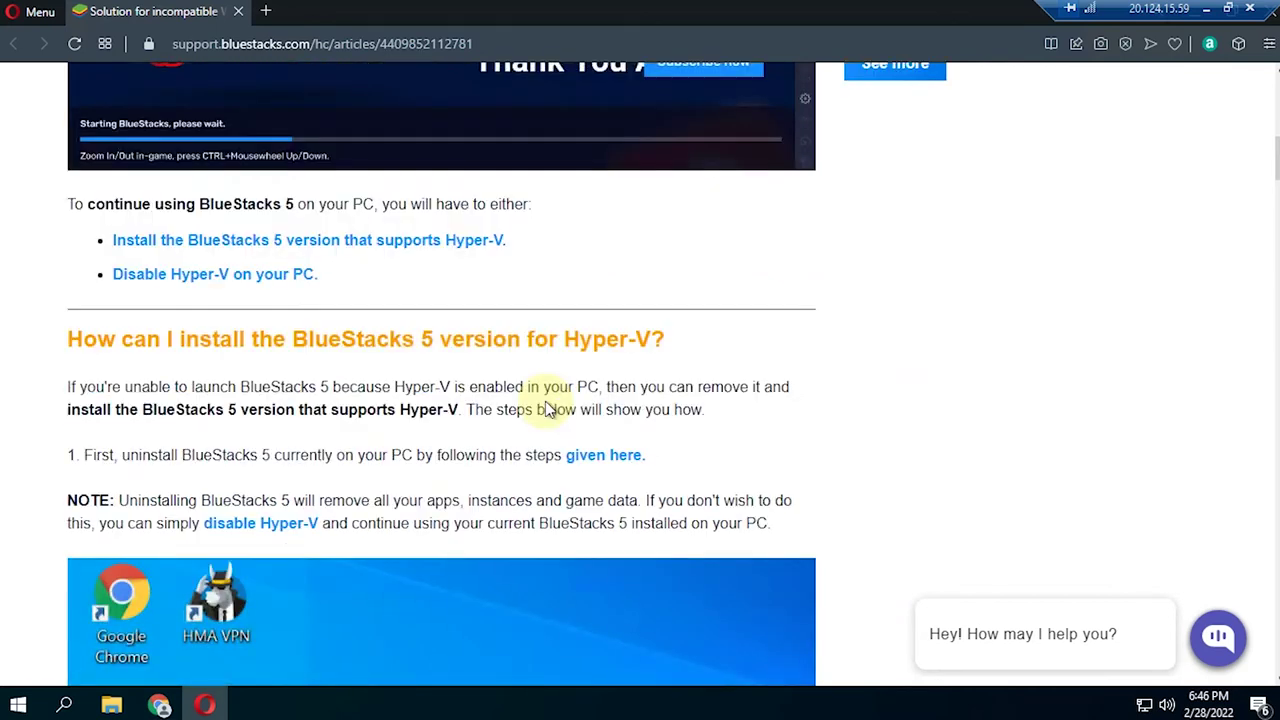
scroll(548, 409, "down", 10)
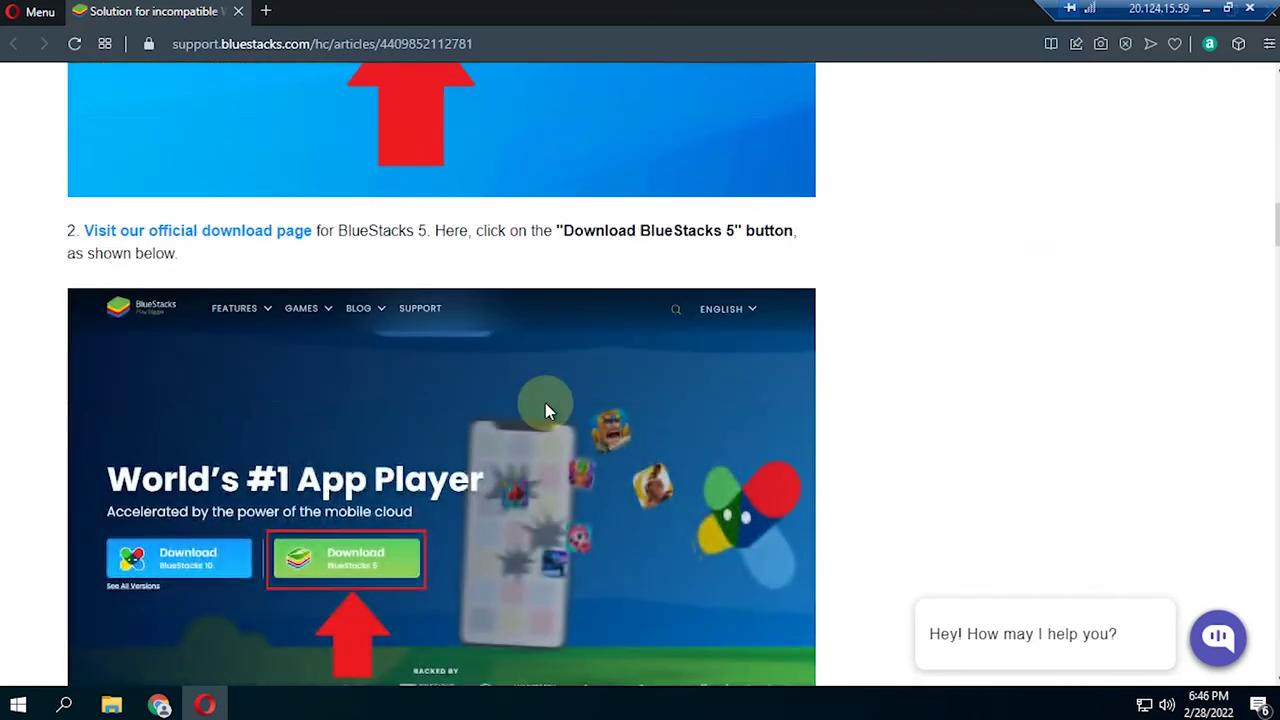
scroll(541, 399, "up", 5)
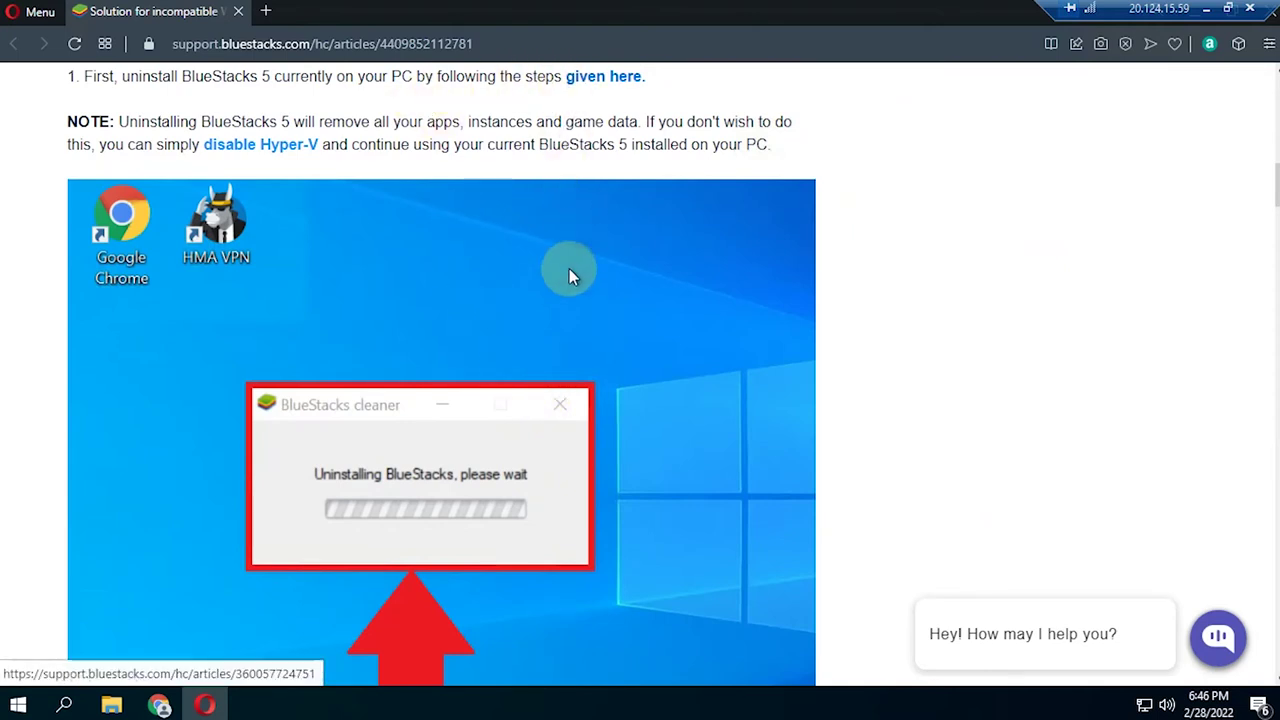
scroll(569, 290, "down", 5)
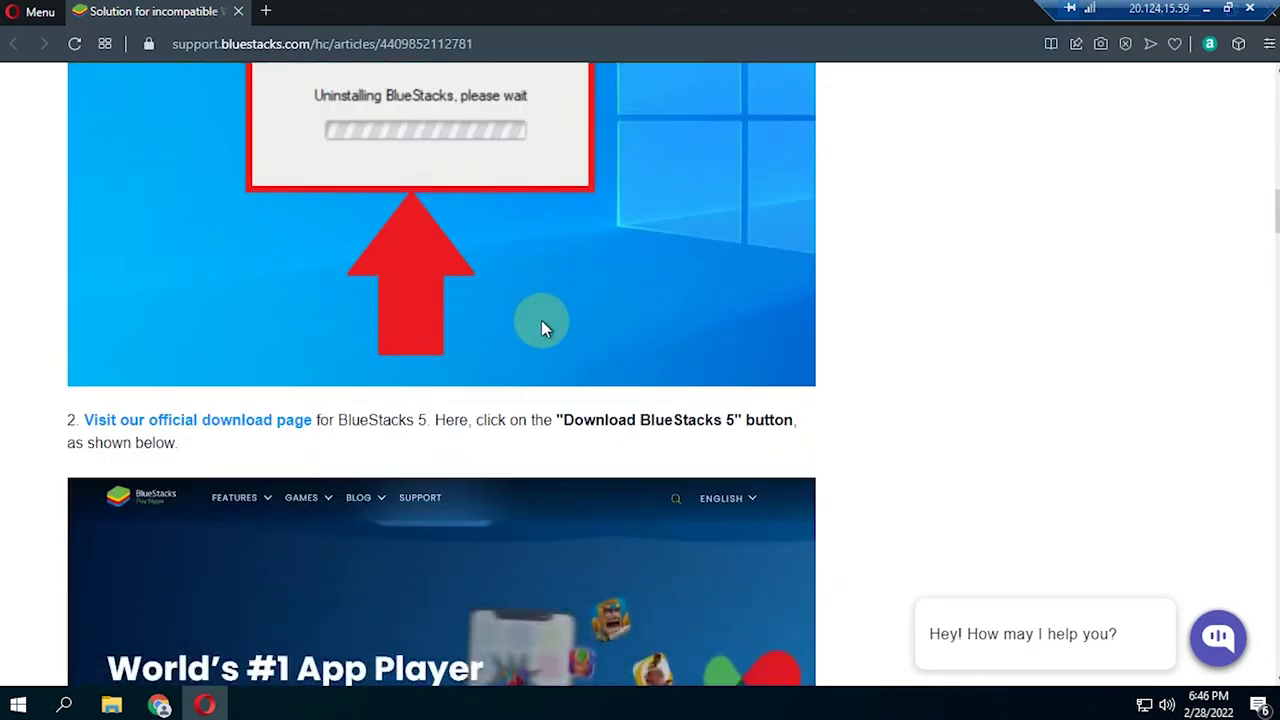
scroll(485, 363, "down", 6)
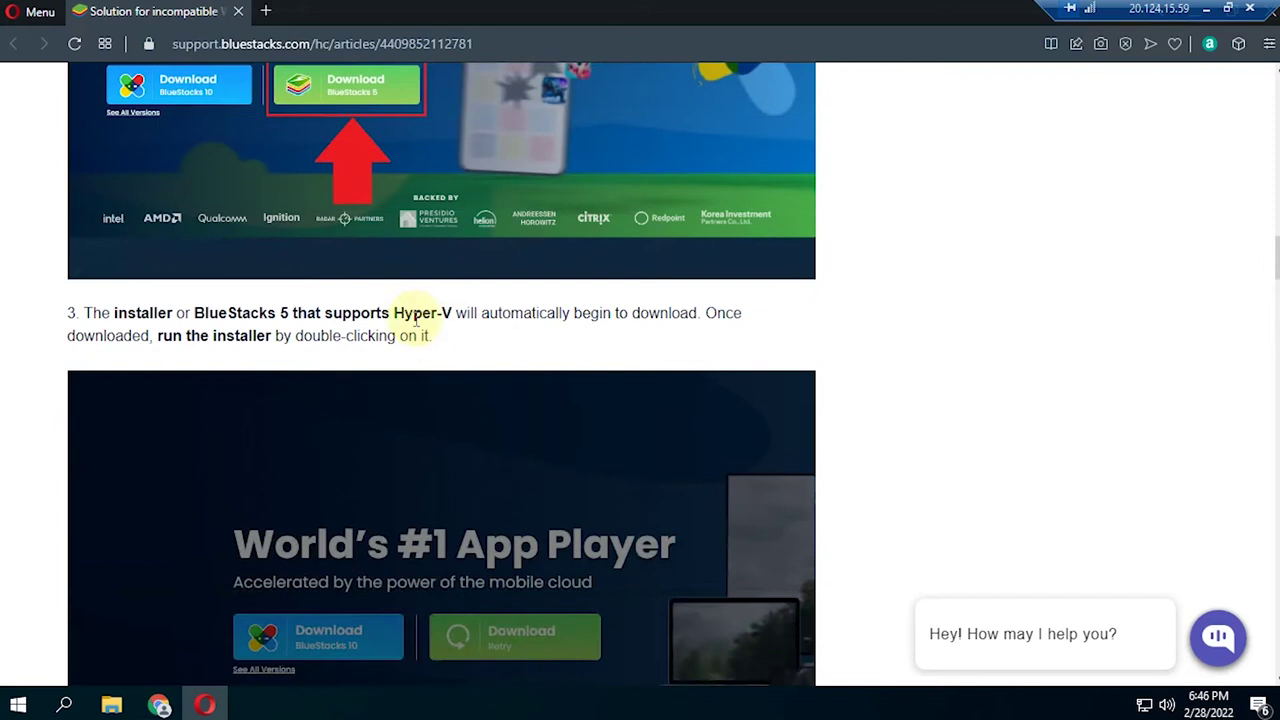
scroll(418, 350, "down", 5)
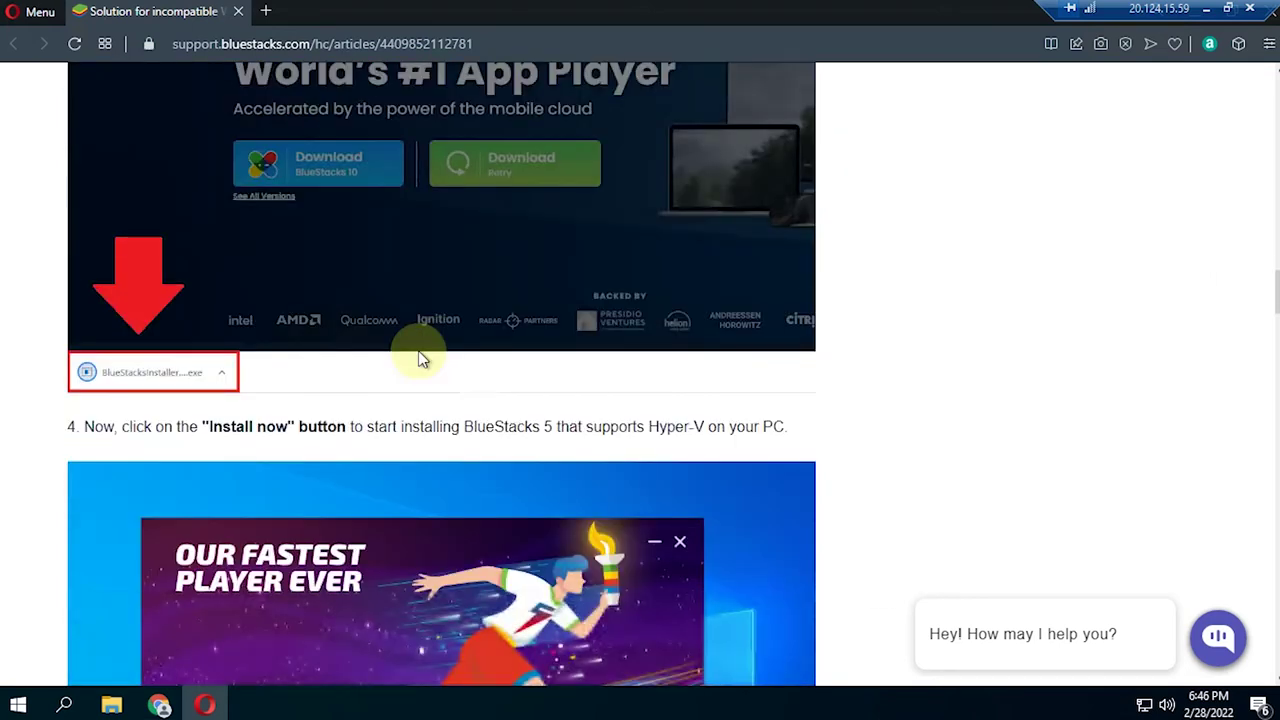
scroll(422, 362, "down", 4)
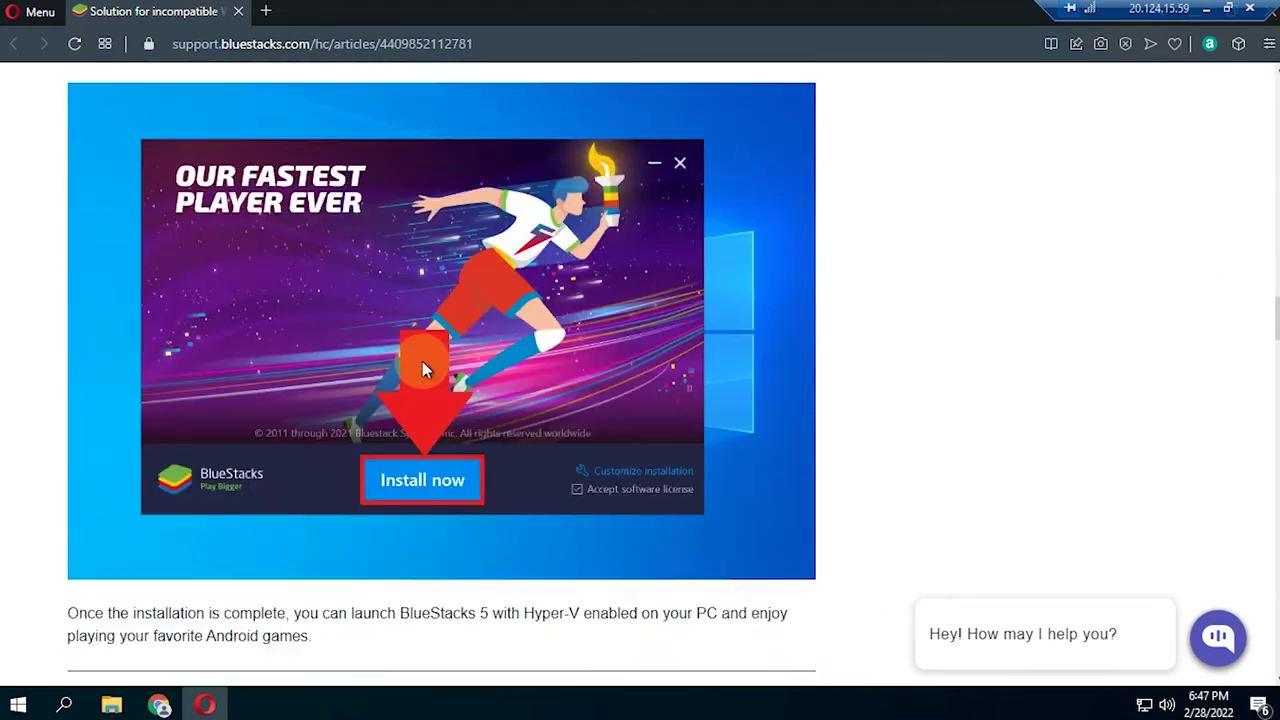
scroll(422, 366, "down", 2)
scroll(422, 366, "down", 4)
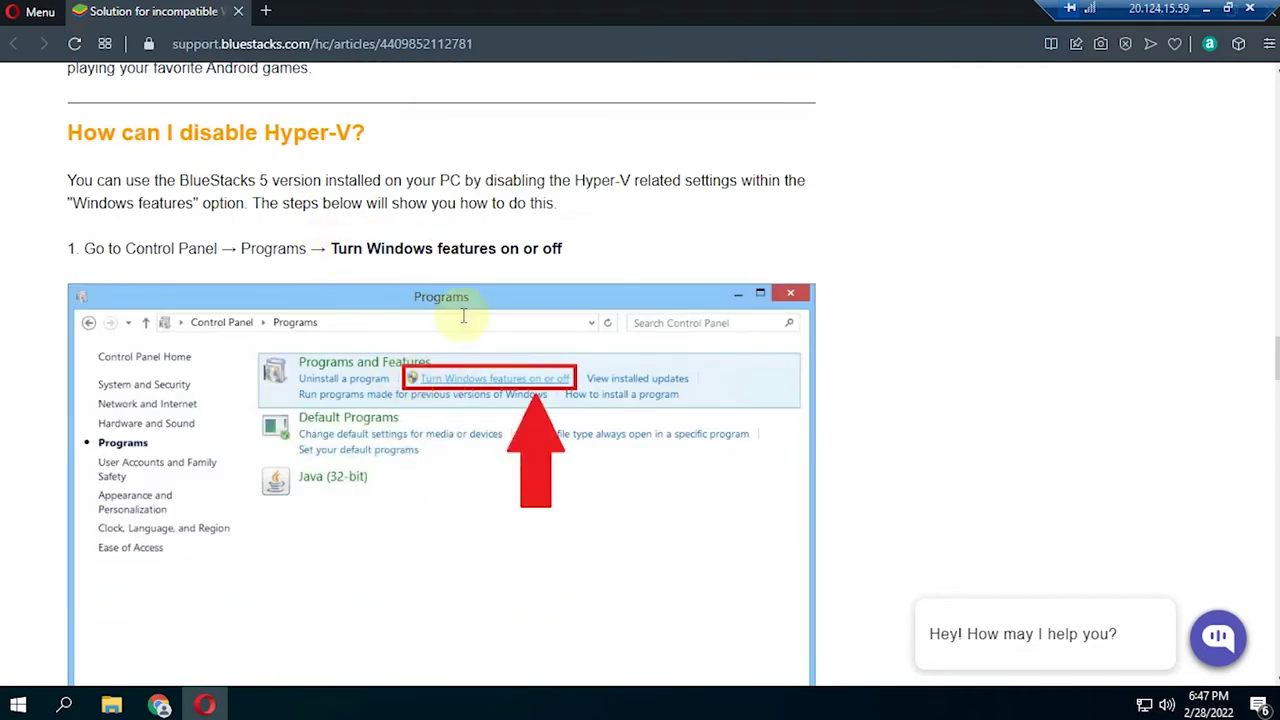
Step: Read the help article's steps for disabling Hyper-V, covering which Windows features apply to Windows 8, 10 and 11
scroll(467, 360, "down", 4)
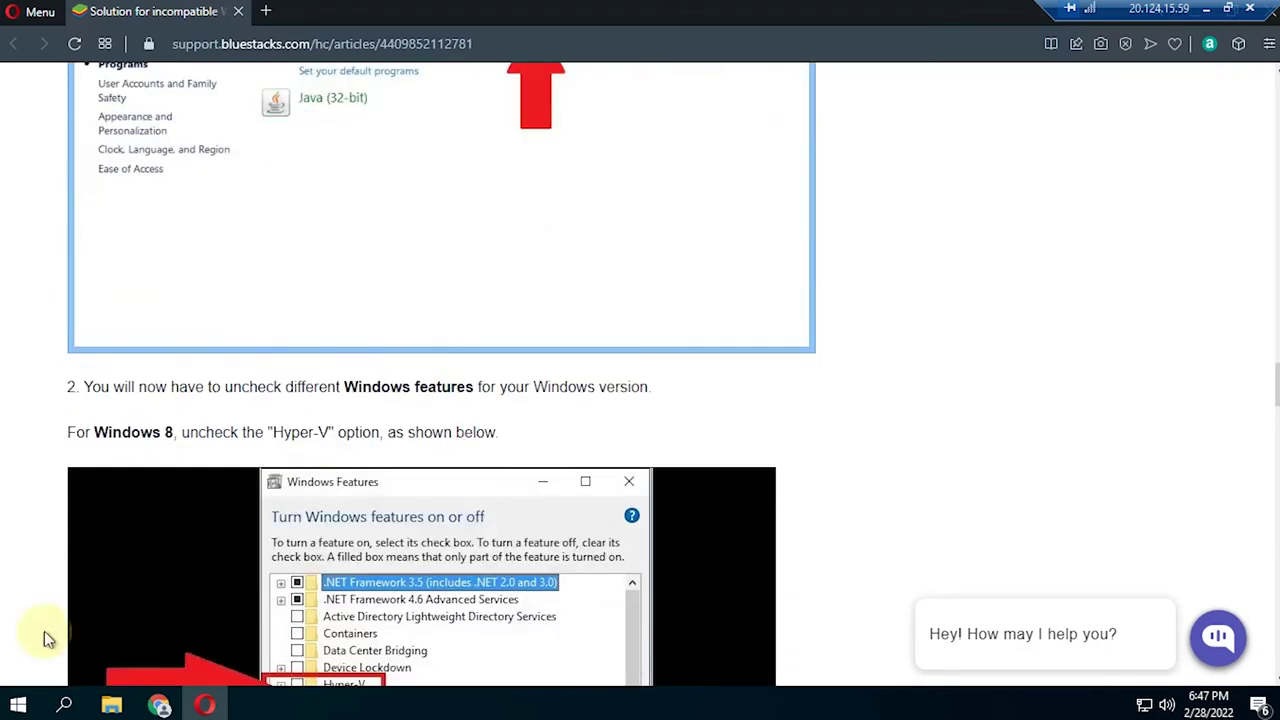
scroll(349, 416, "down", 4)
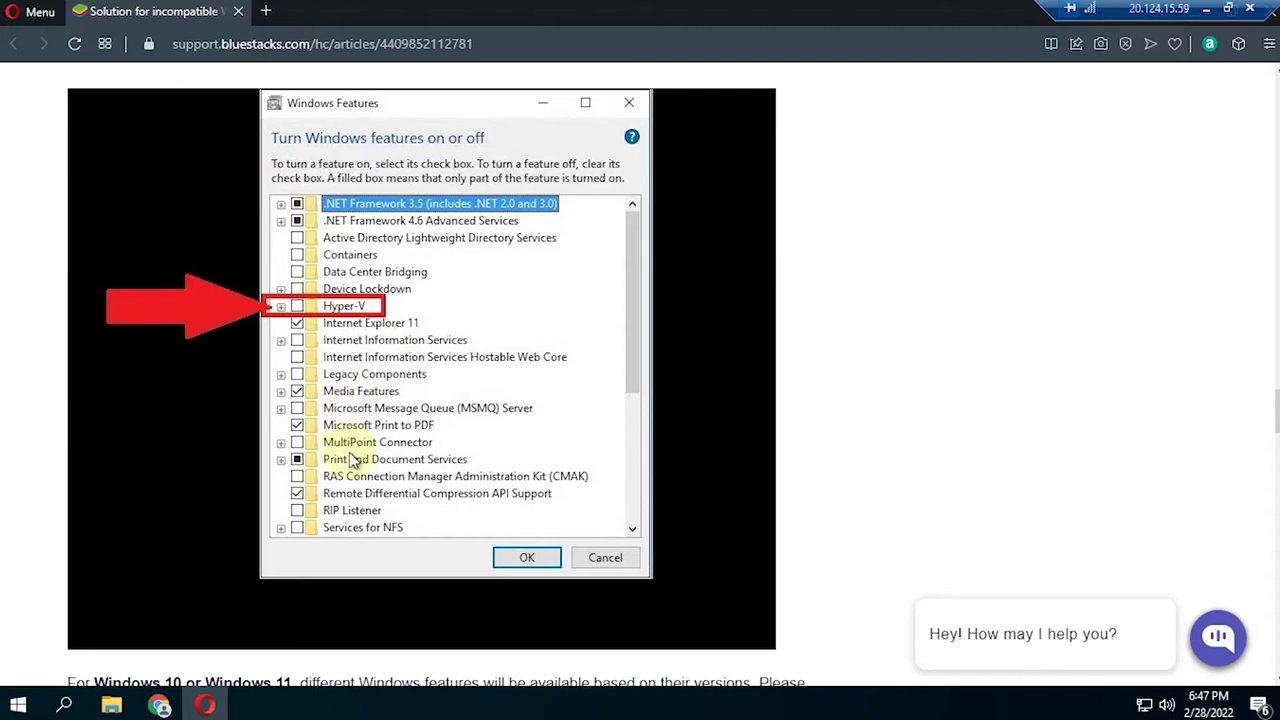
scroll(352, 500, "down", 4)
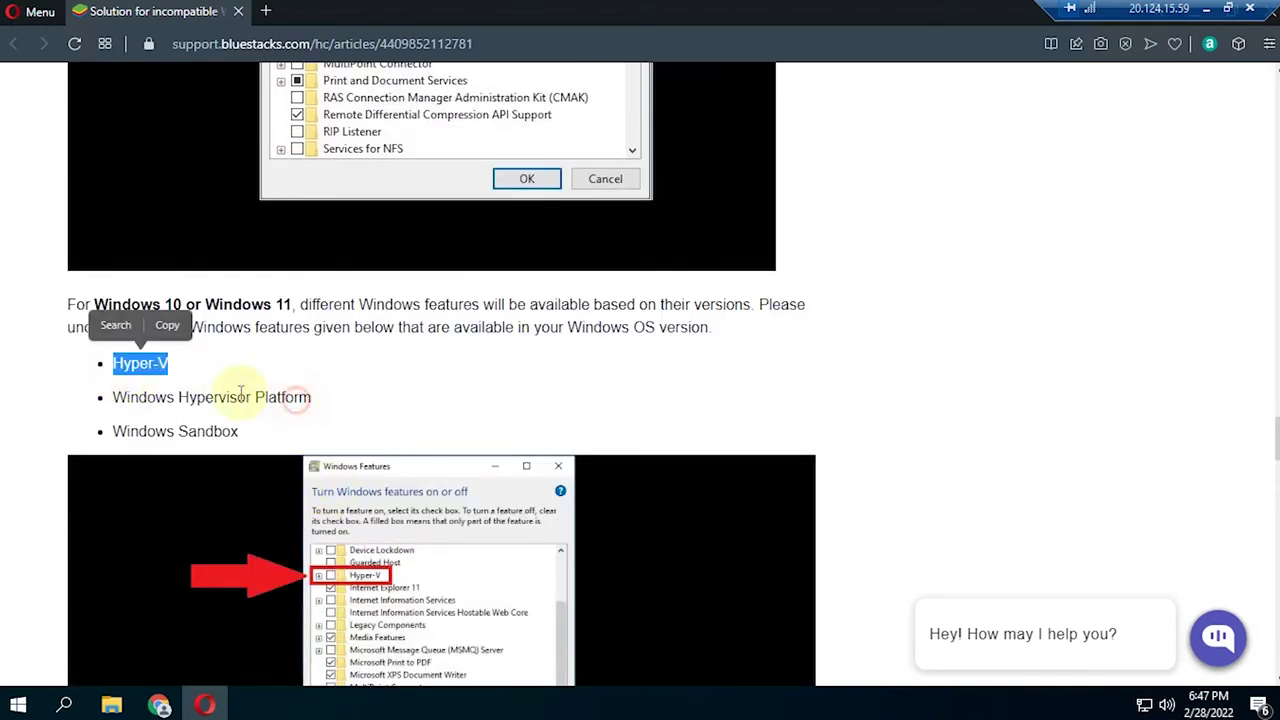
scroll(264, 440, "down", 4)
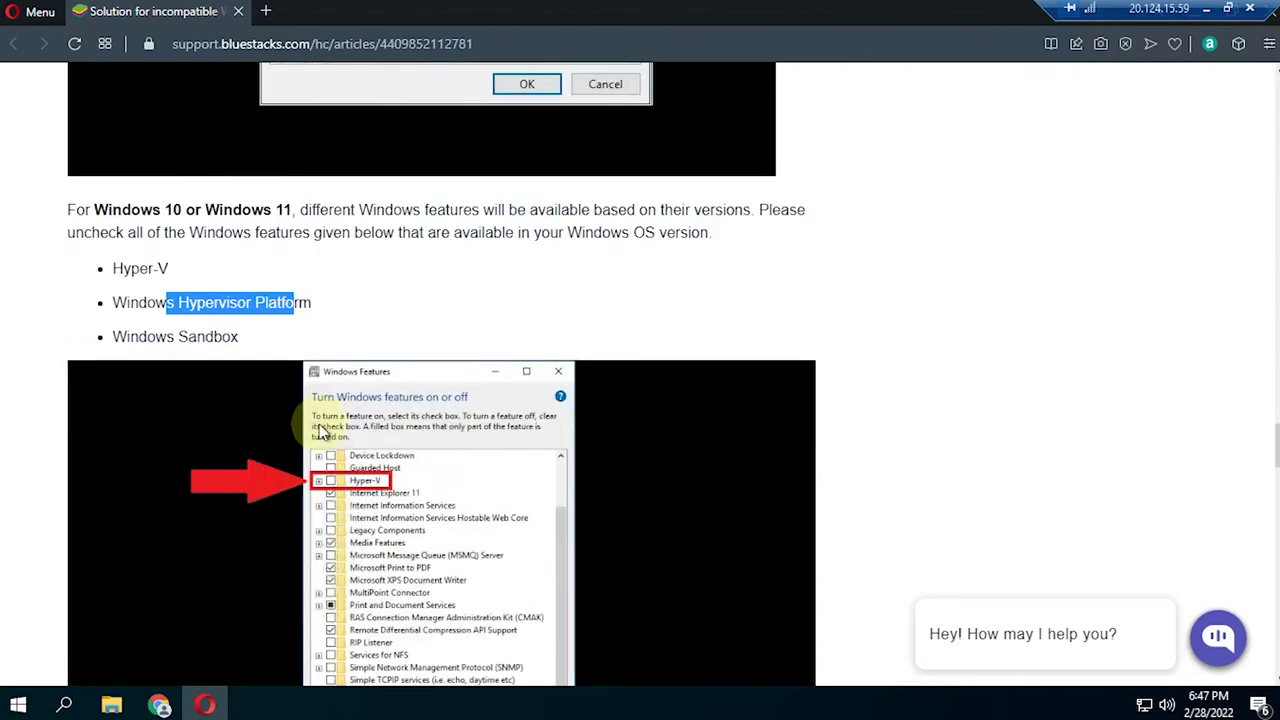
scroll(294, 503, "down", 3)
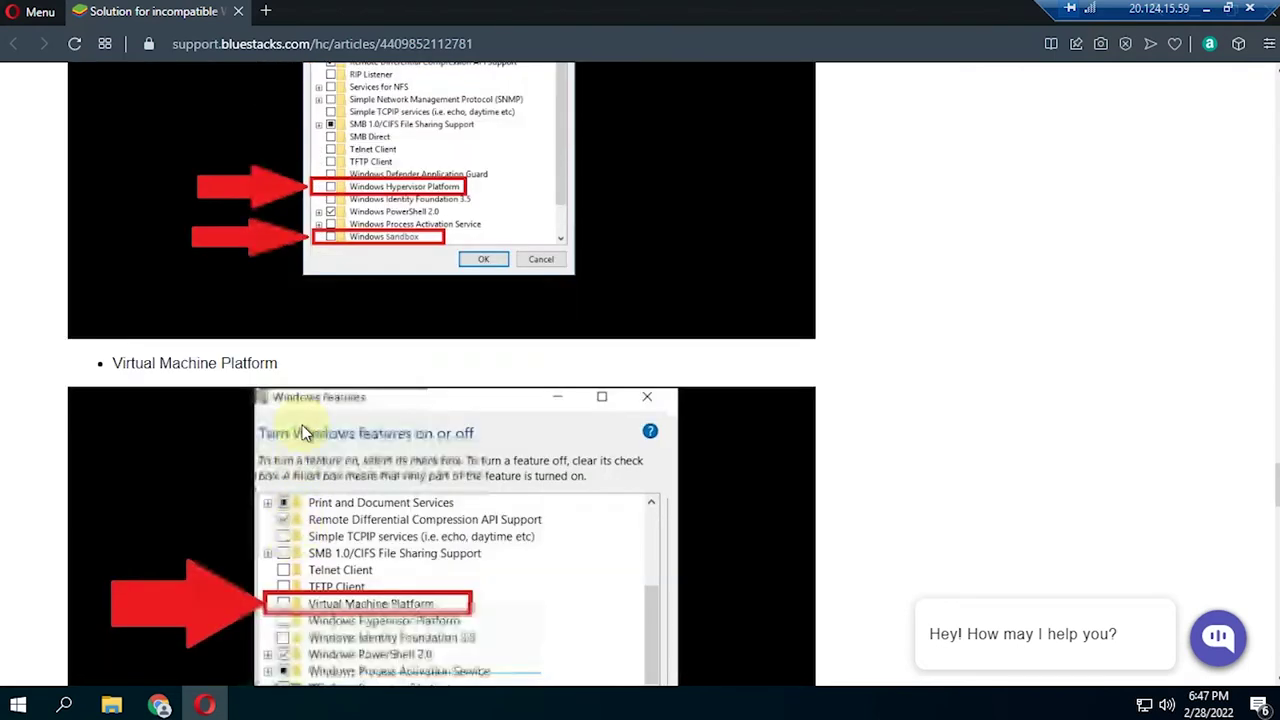
scroll(300, 435, "down", 9)
scroll(312, 406, "up", 3)
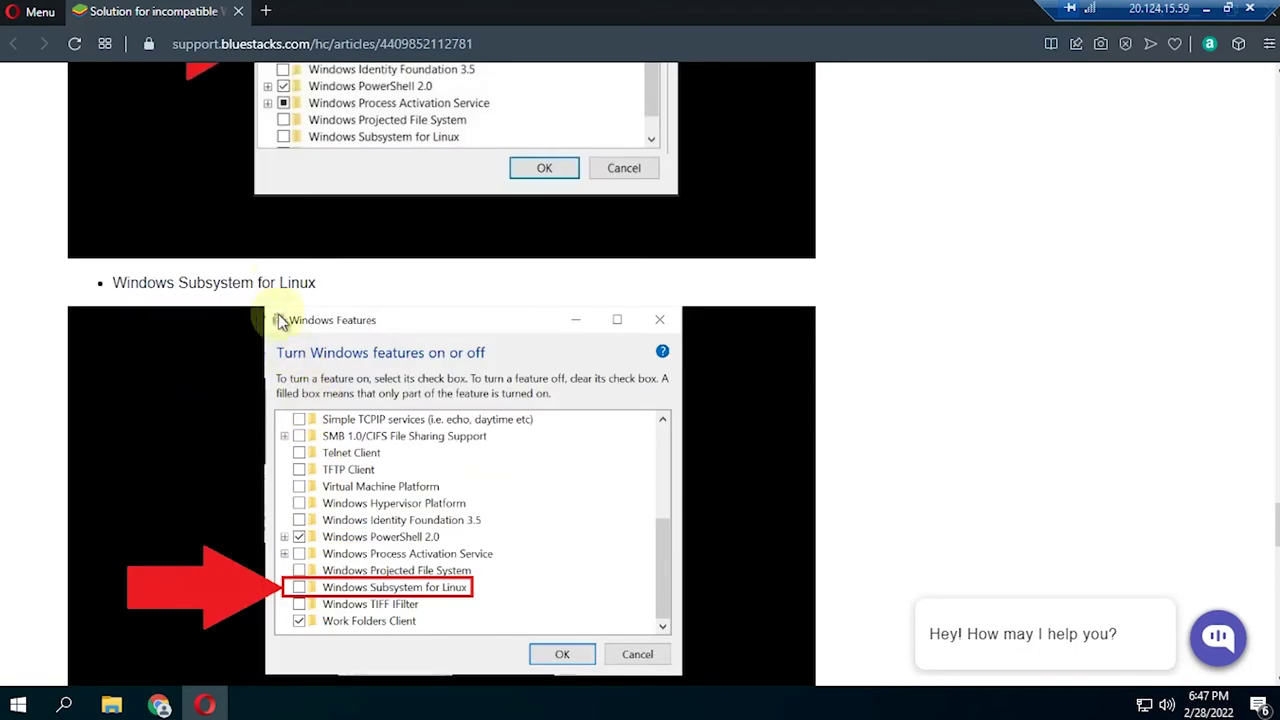
scroll(300, 395, "down", 3)
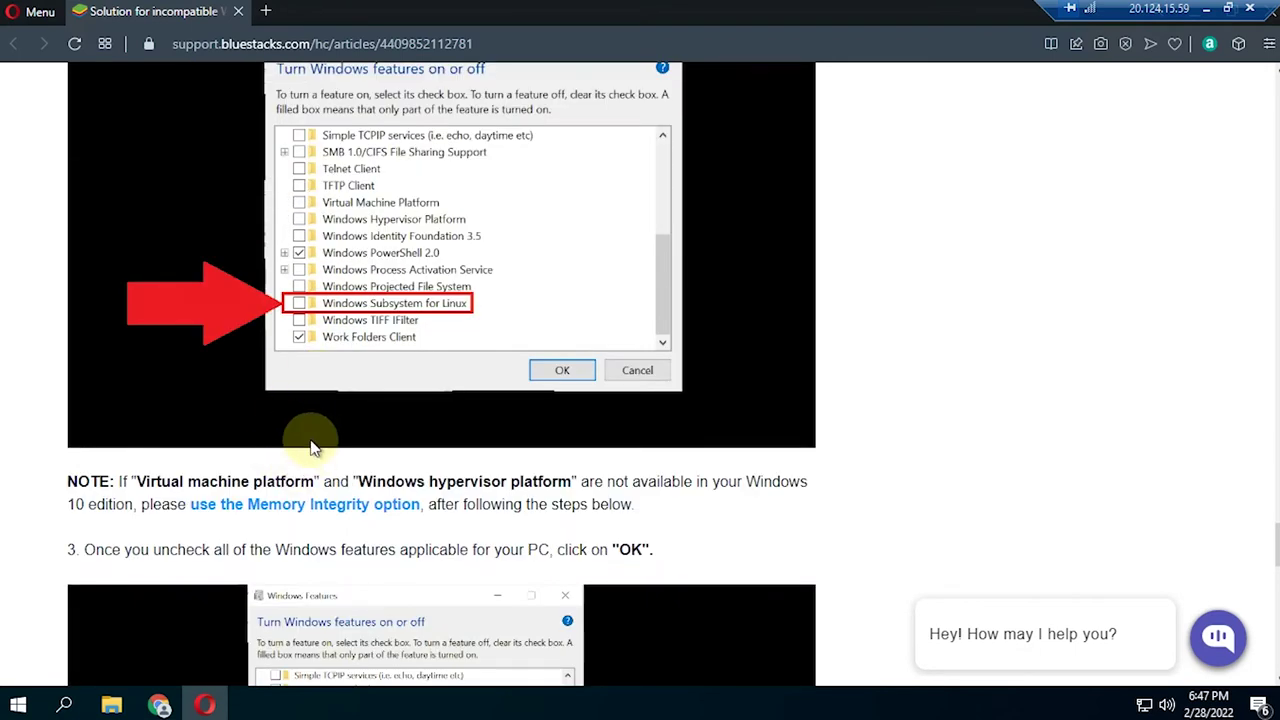
scroll(330, 445, "up", 7)
scroll(383, 432, "up", 6)
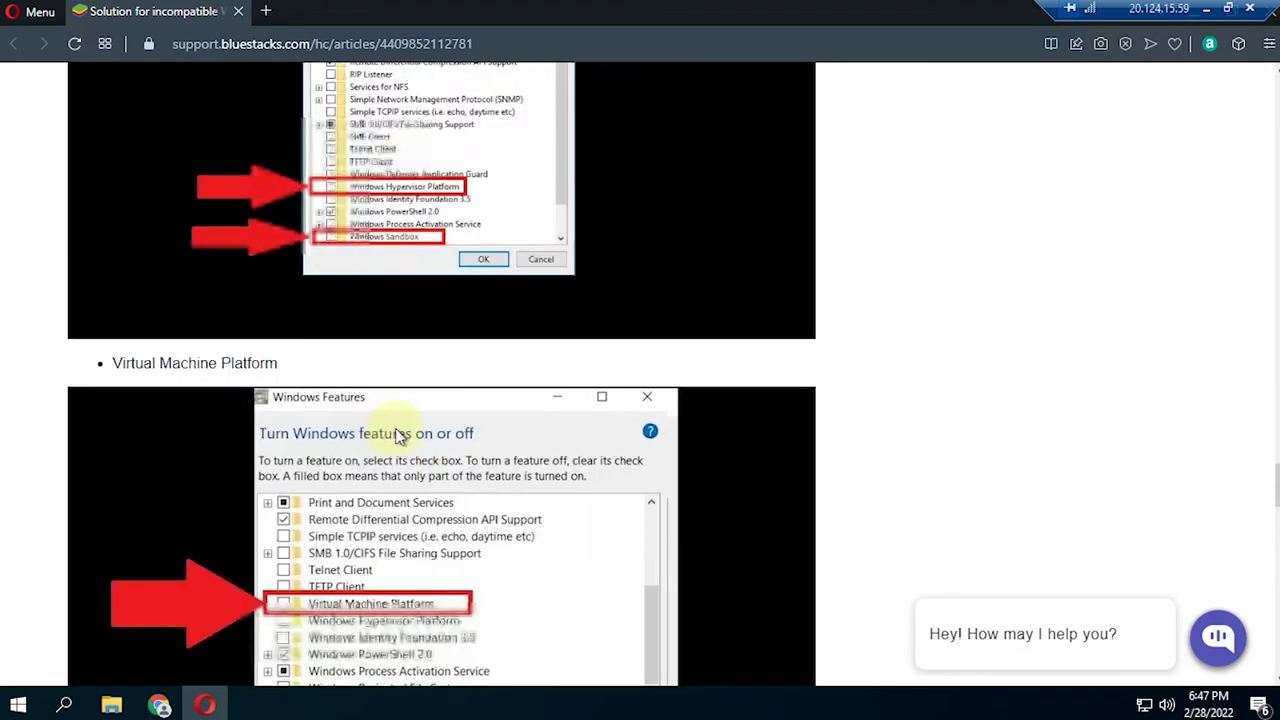
scroll(435, 398, "down", 5)
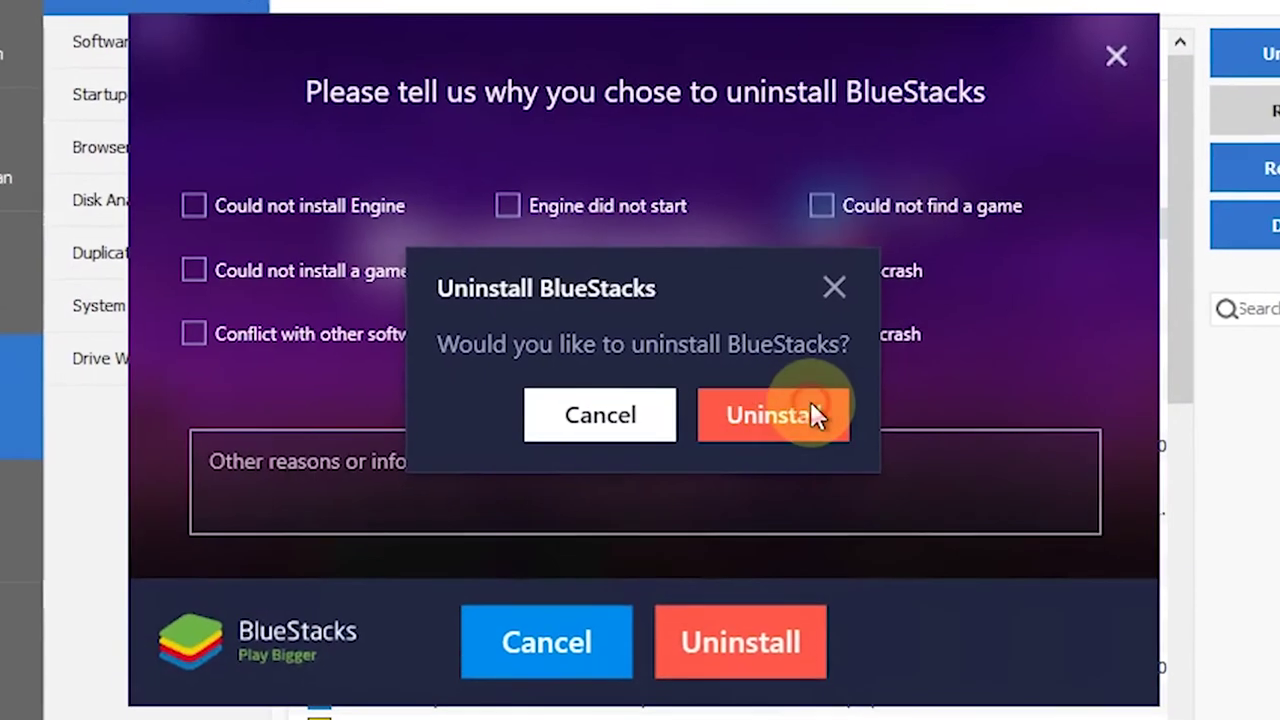
Step: Confirm uninstalling BlueStacks 5 and close the uninstaller
left_click(809, 412)
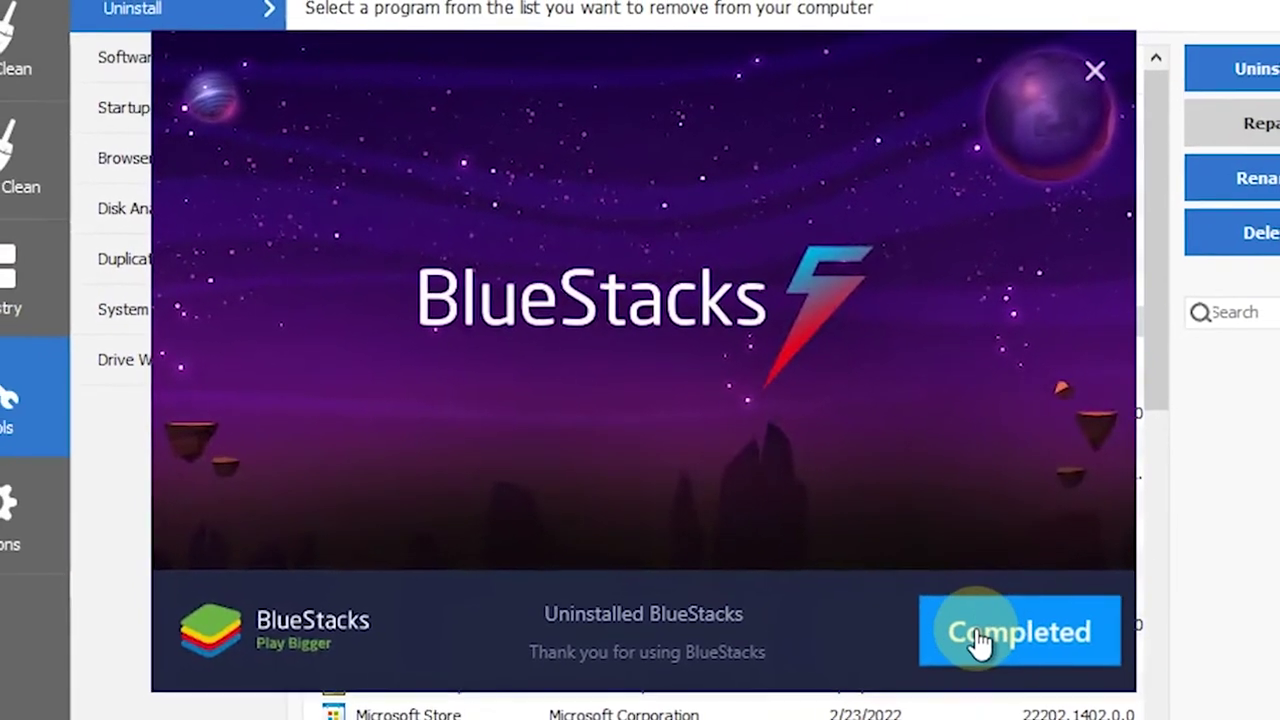
left_click(978, 640)
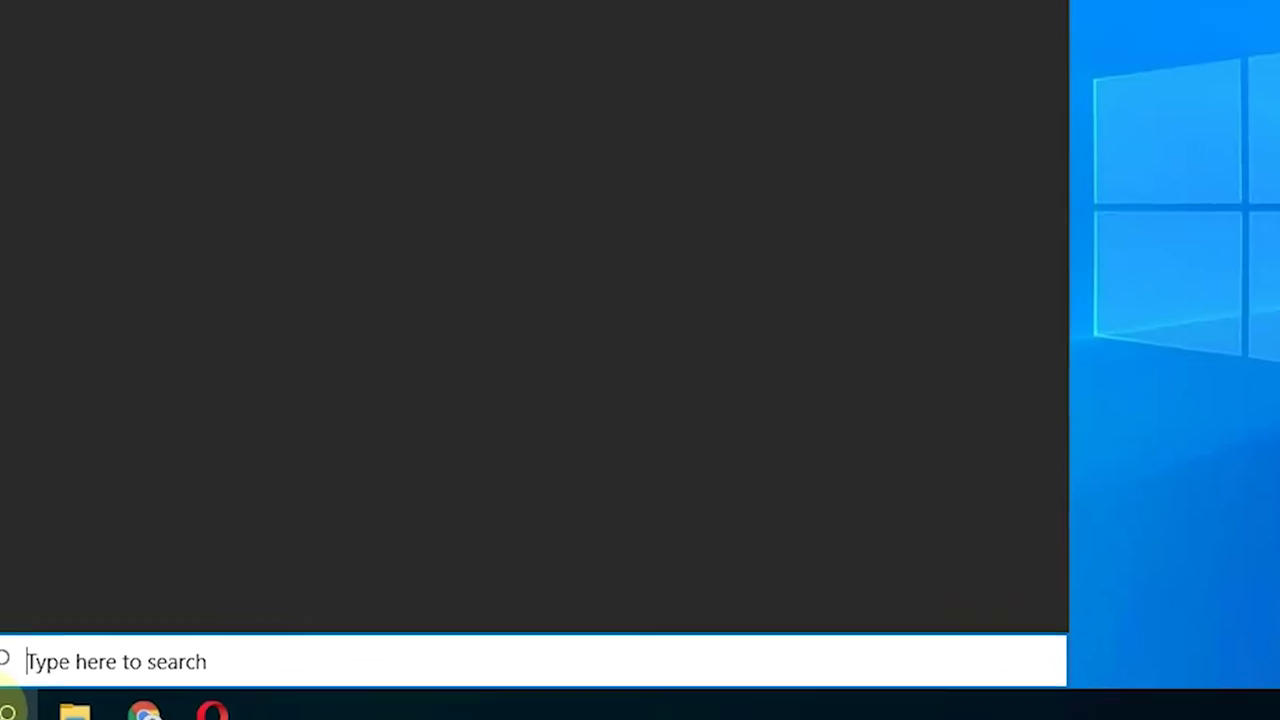
Step: Find "Turn Windows features on or off" through the Windows search and open it, enlarging the window to show more of the feature list
type("t")
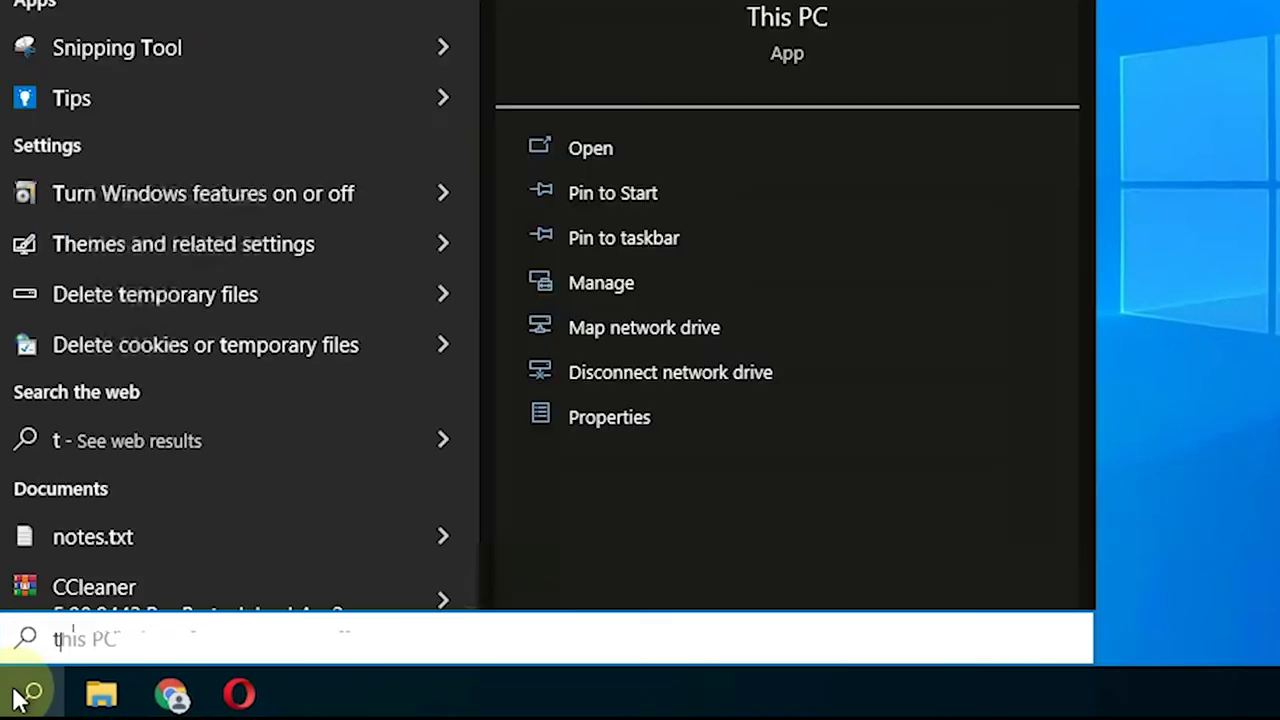
type("urn win")
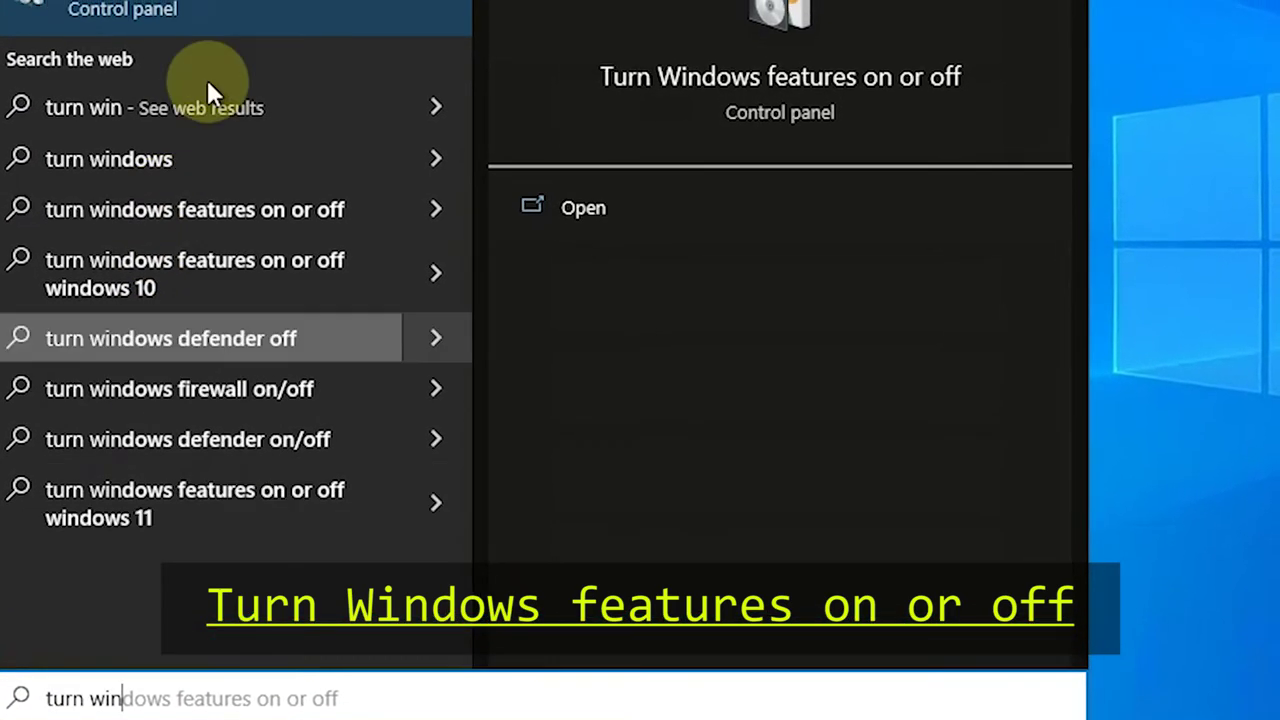
left_click(230, 89)
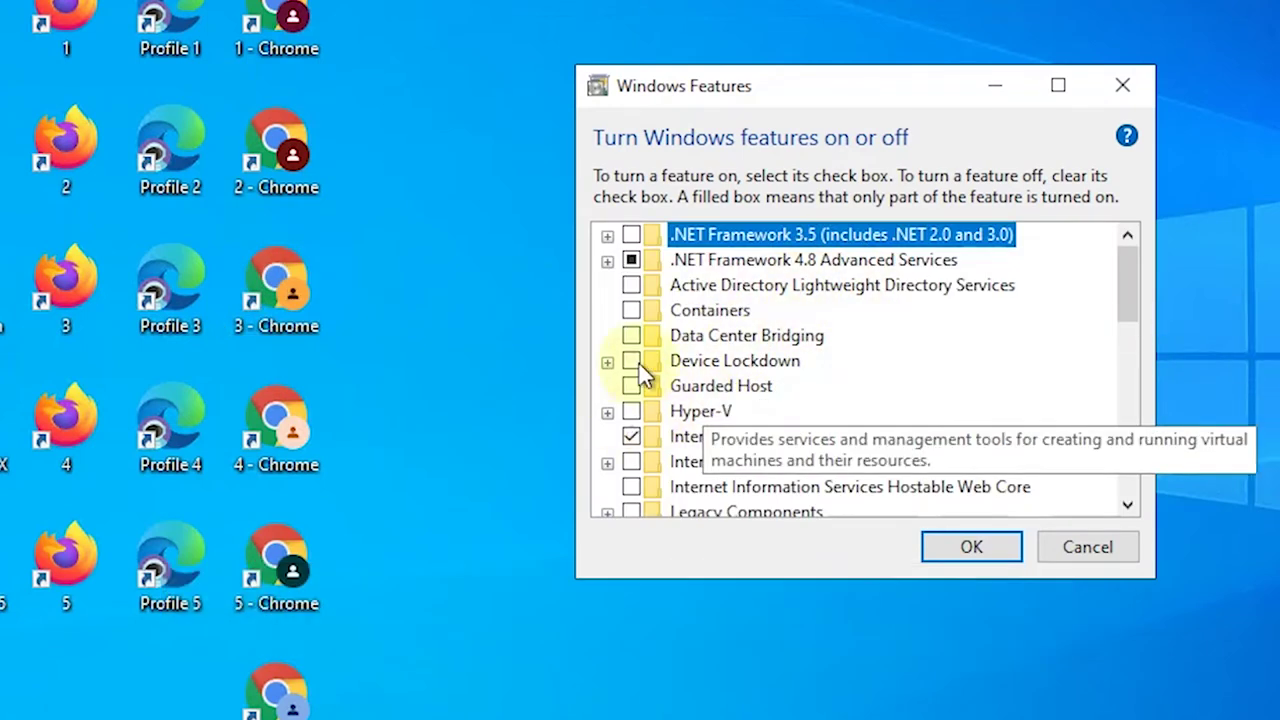
left_click_drag(865, 64, 865, 0)
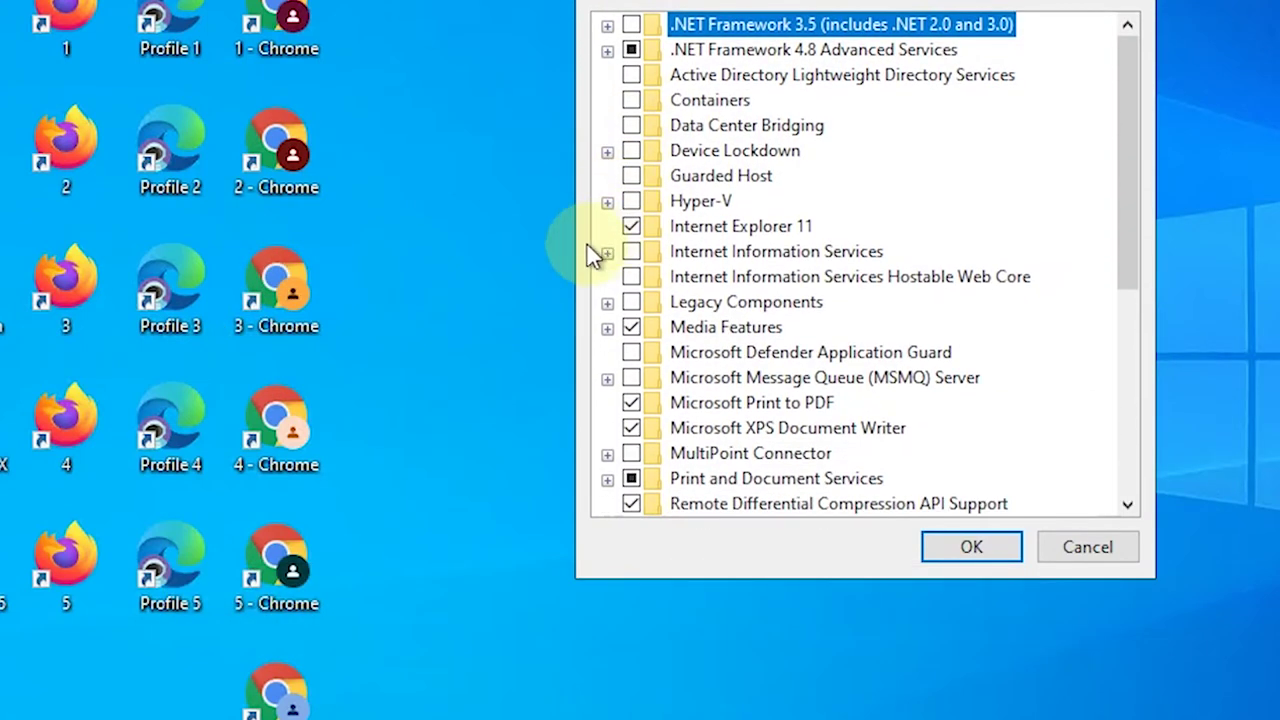
left_click_drag(569, 249, 206, 288)
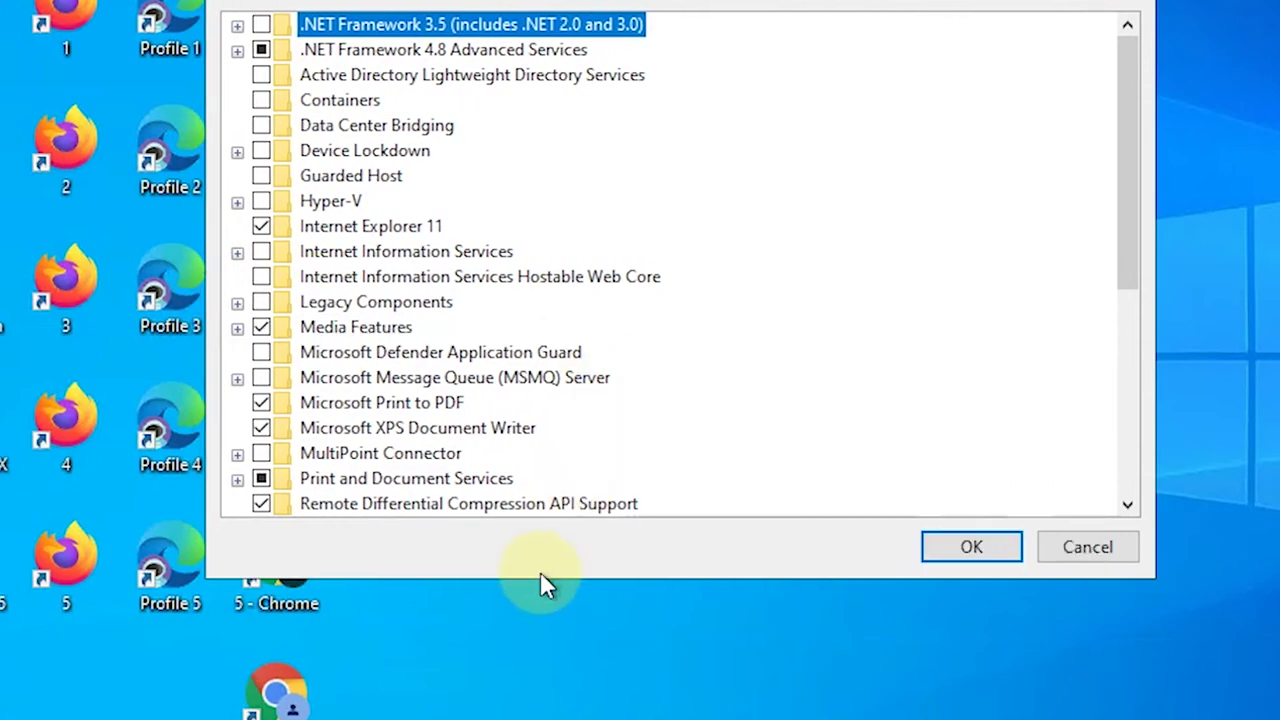
left_click_drag(535, 705, 535, 719)
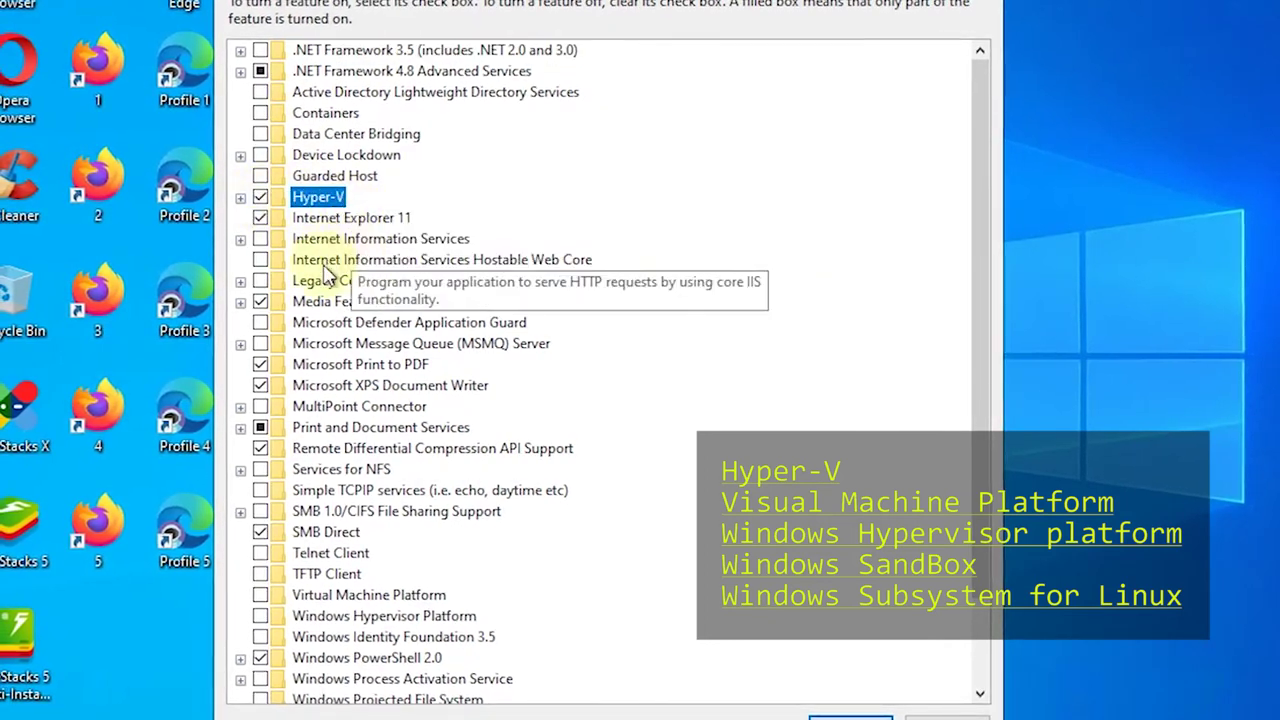
Step: Turn on the features Hyper-V, Virtual Machine Platform, Windows Hypervisor Platform, Windows Sandbox and Windows Subsystem for Linux
scroll(352, 300, "down", 1)
left_click(259, 511)
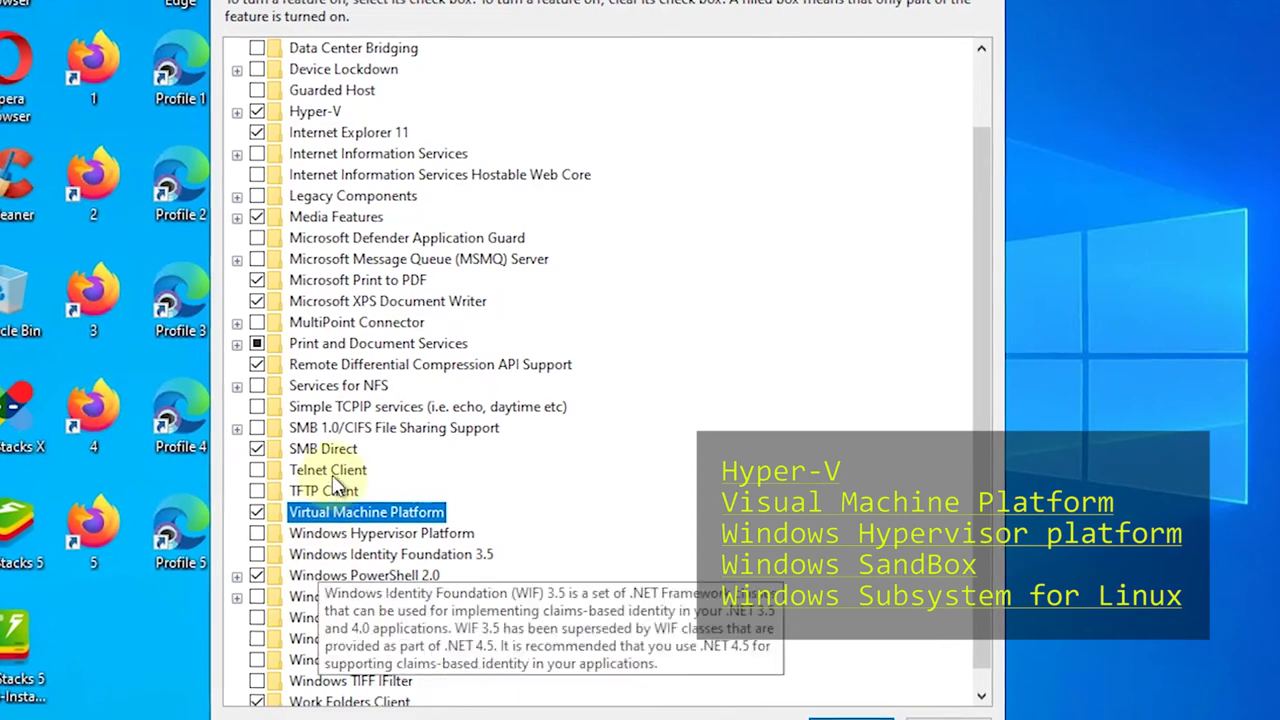
left_click(249, 537)
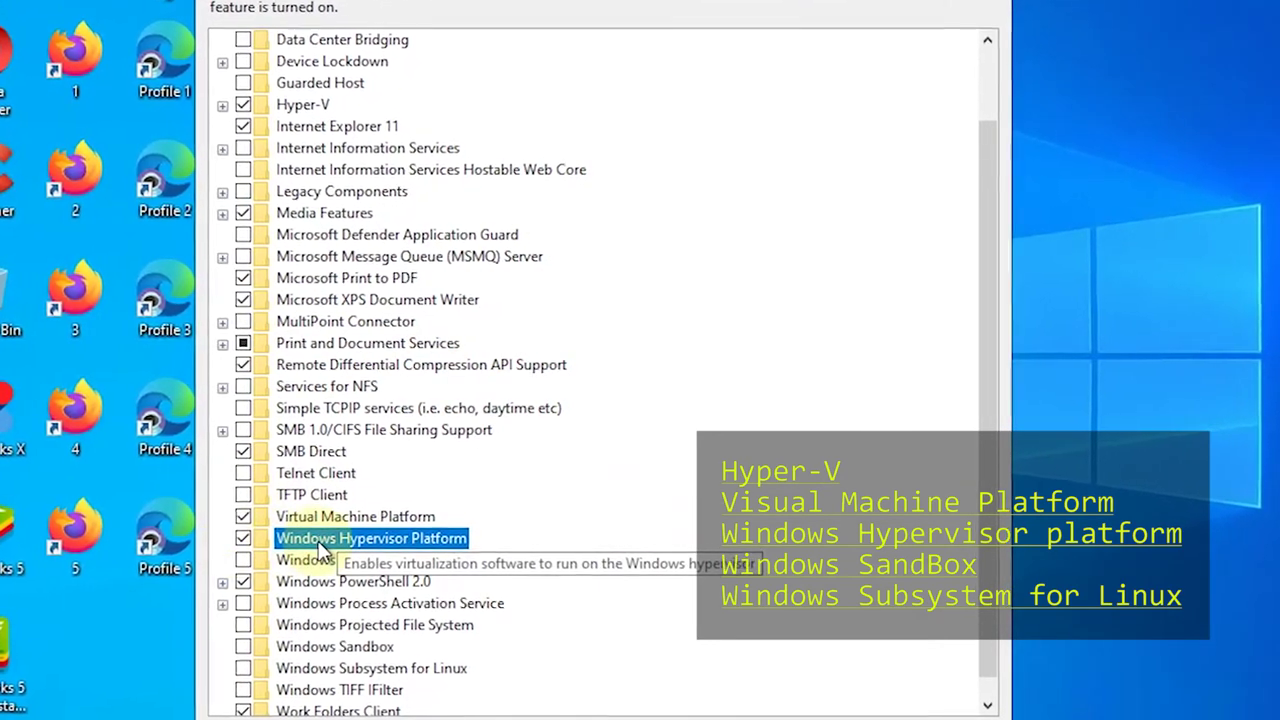
scroll(240, 635, "down", 1)
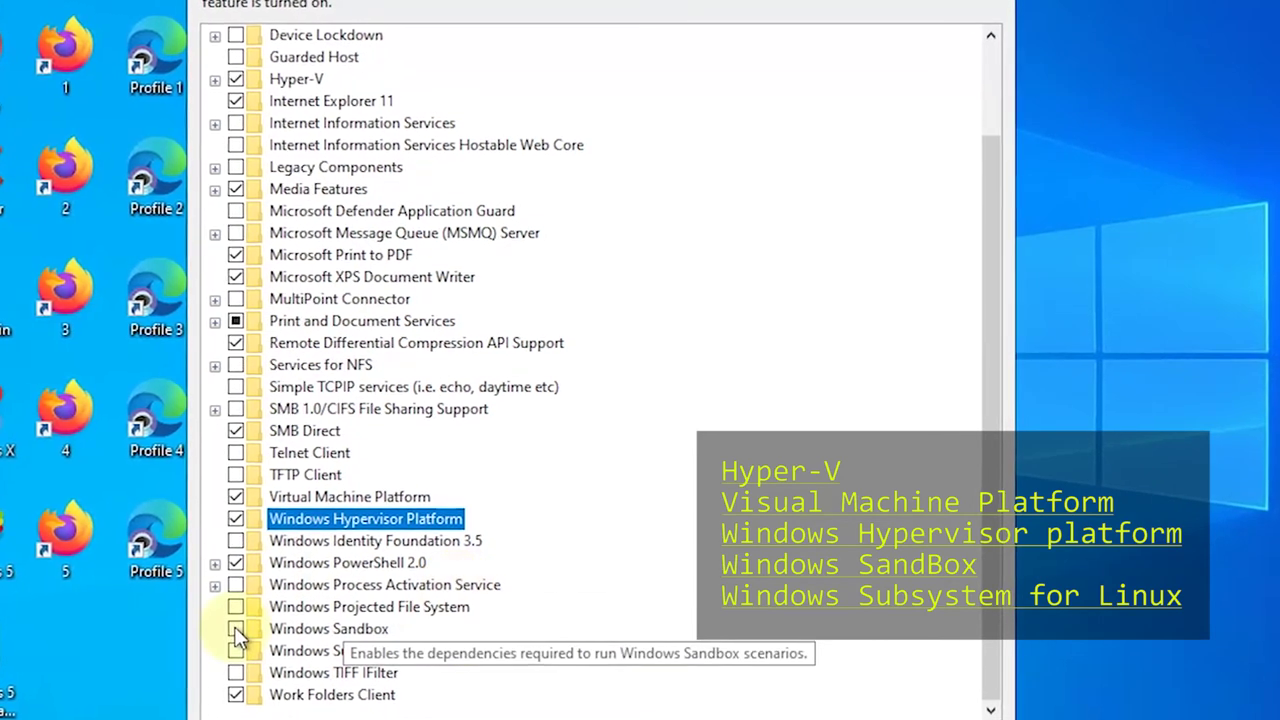
left_click(236, 629)
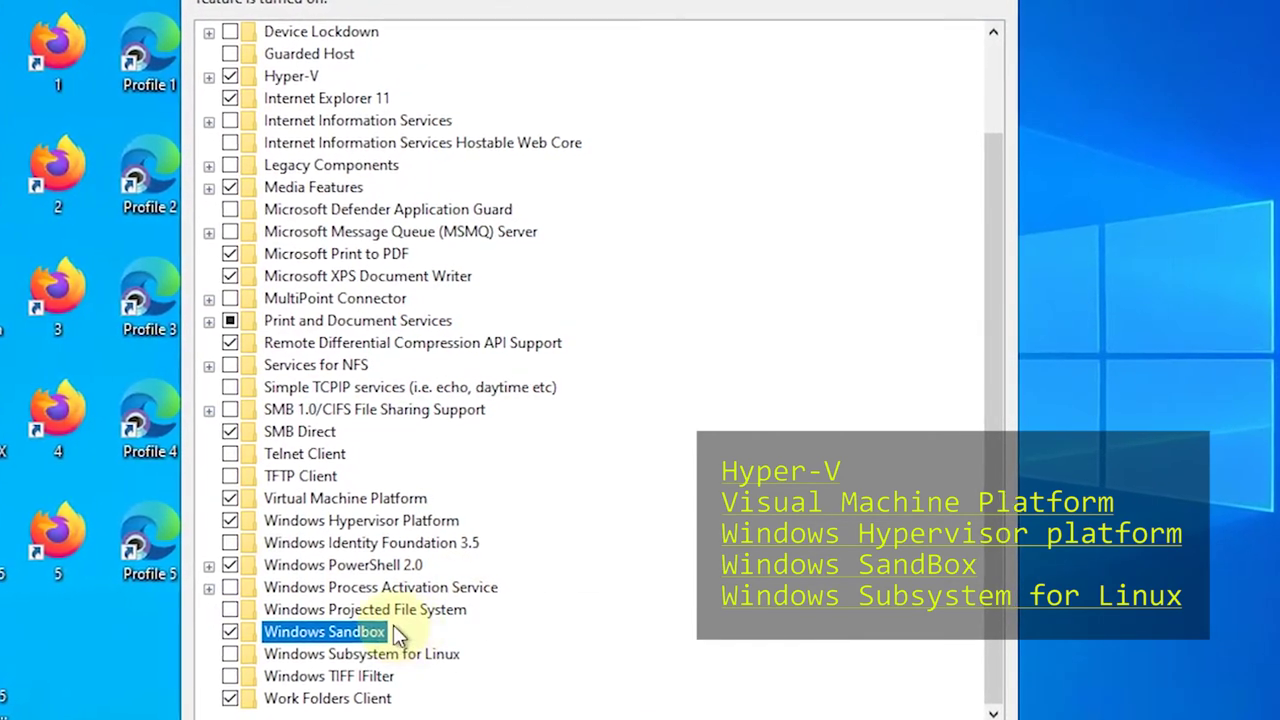
left_click(230, 655)
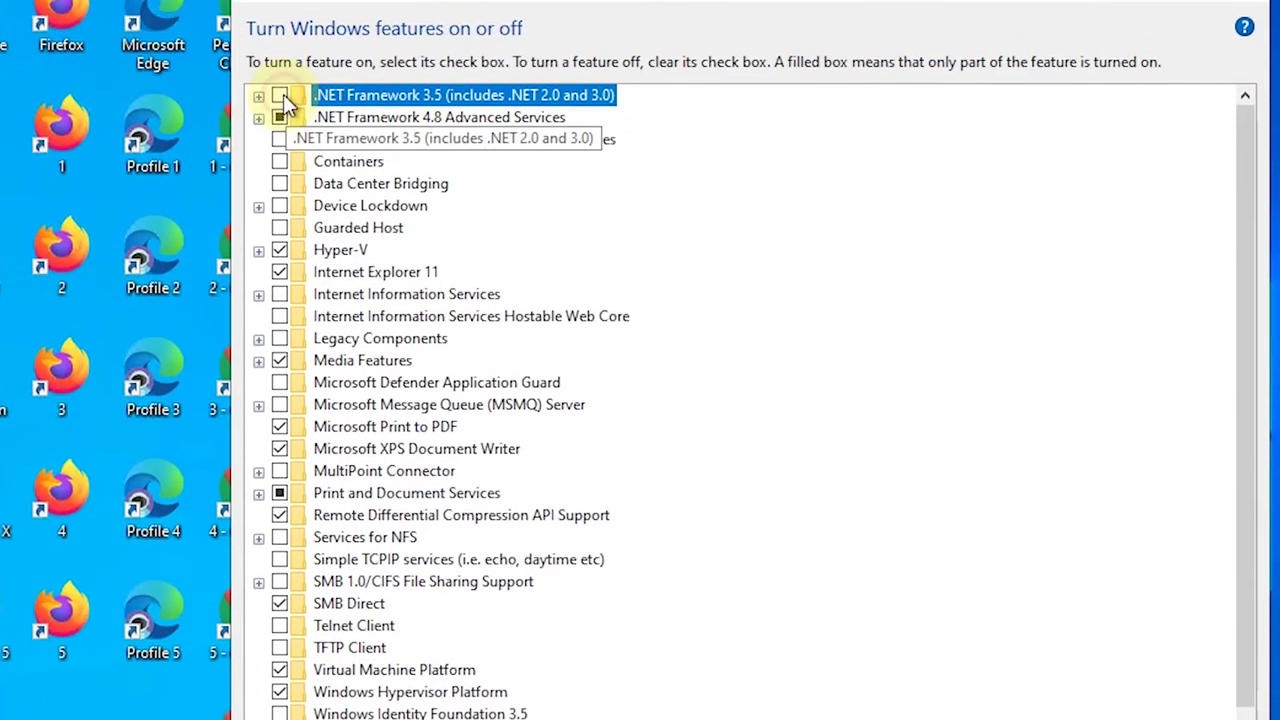
left_click(280, 97)
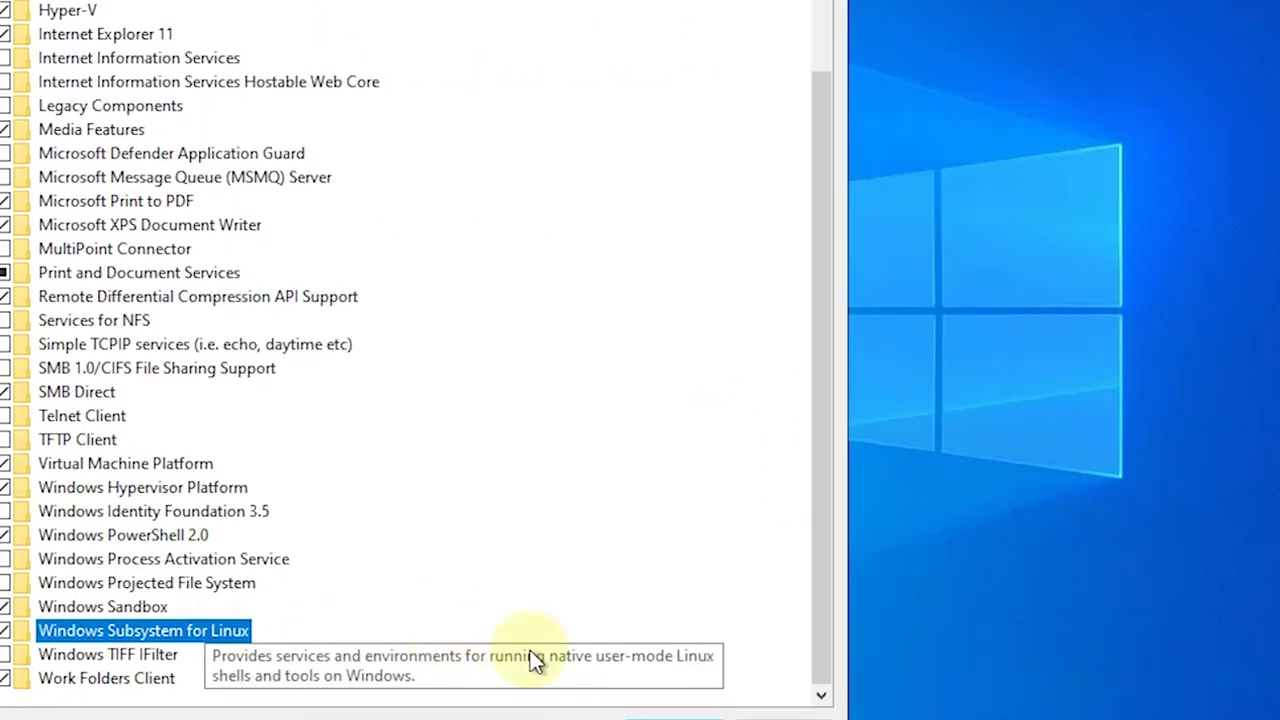
Step: Apply the Windows feature changes with an immediate restart, and reconnect to the remote computer through Remote Desktop
left_click(662, 716)
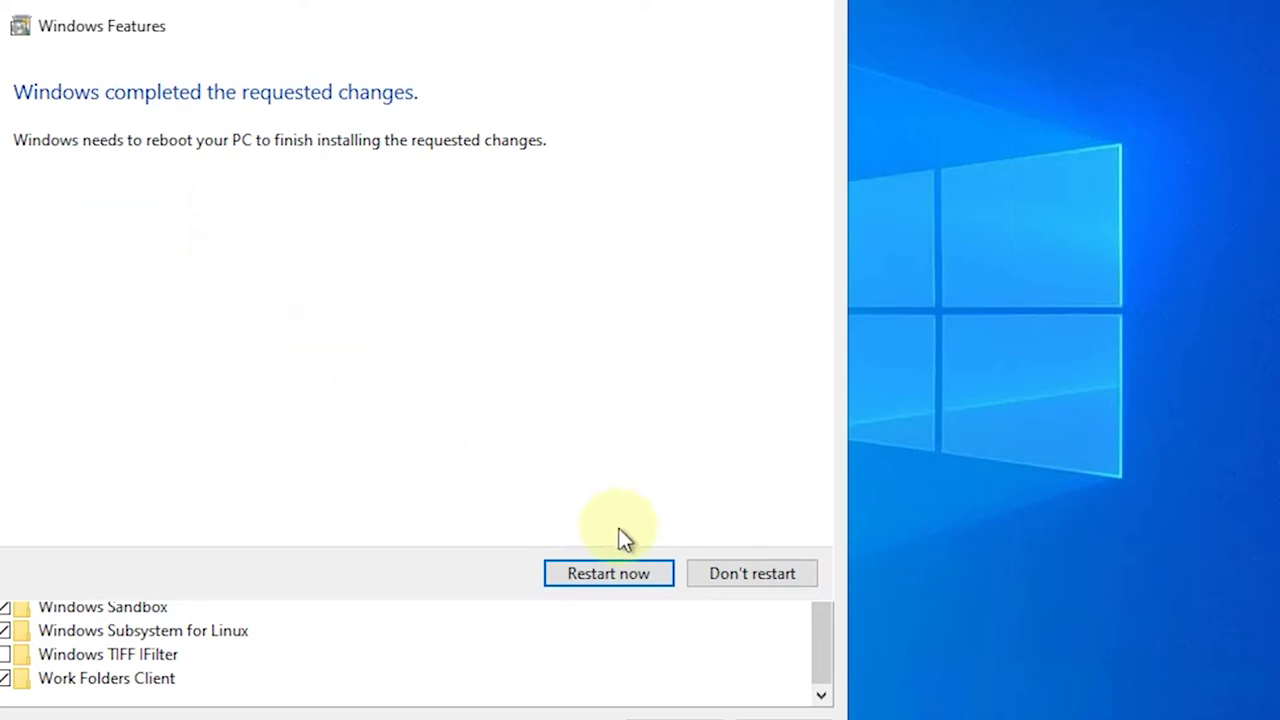
left_click(572, 576)
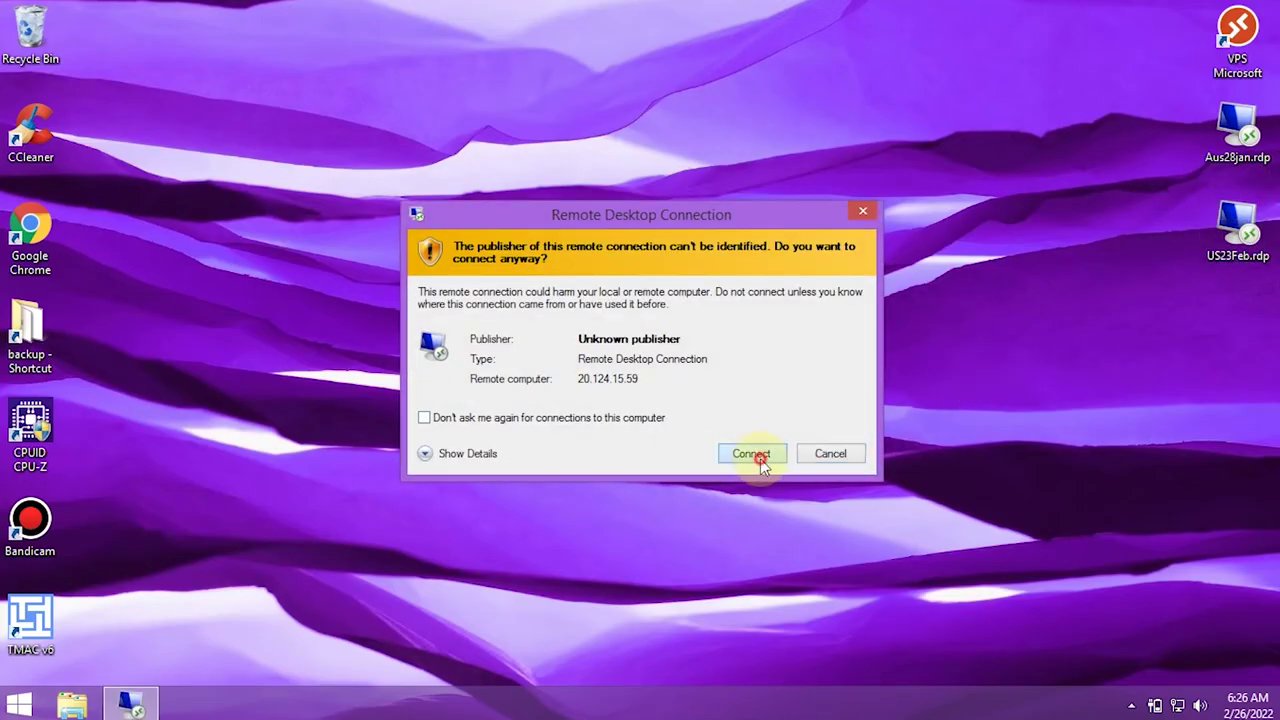
left_click(758, 456)
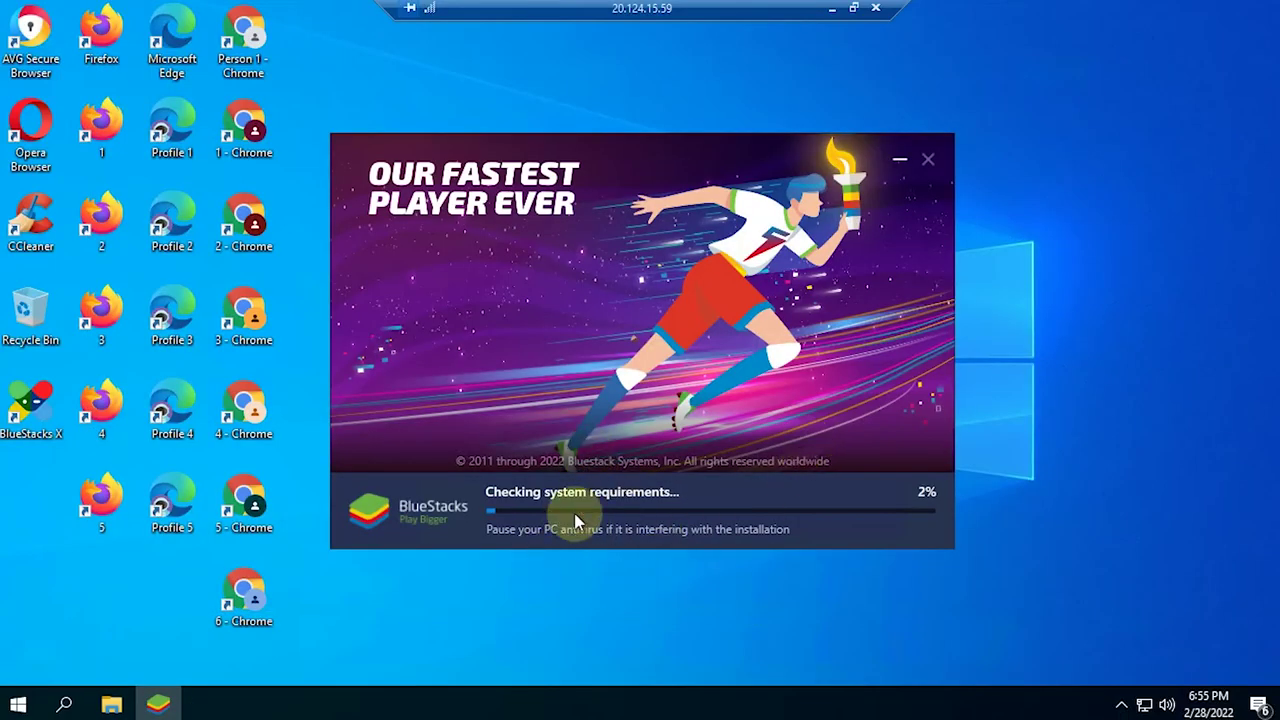
Step: Open the BlueStacks 5 multi-instance manager from the desktop and start the local Nougat 64-bit instance
mouse_move(645, 7)
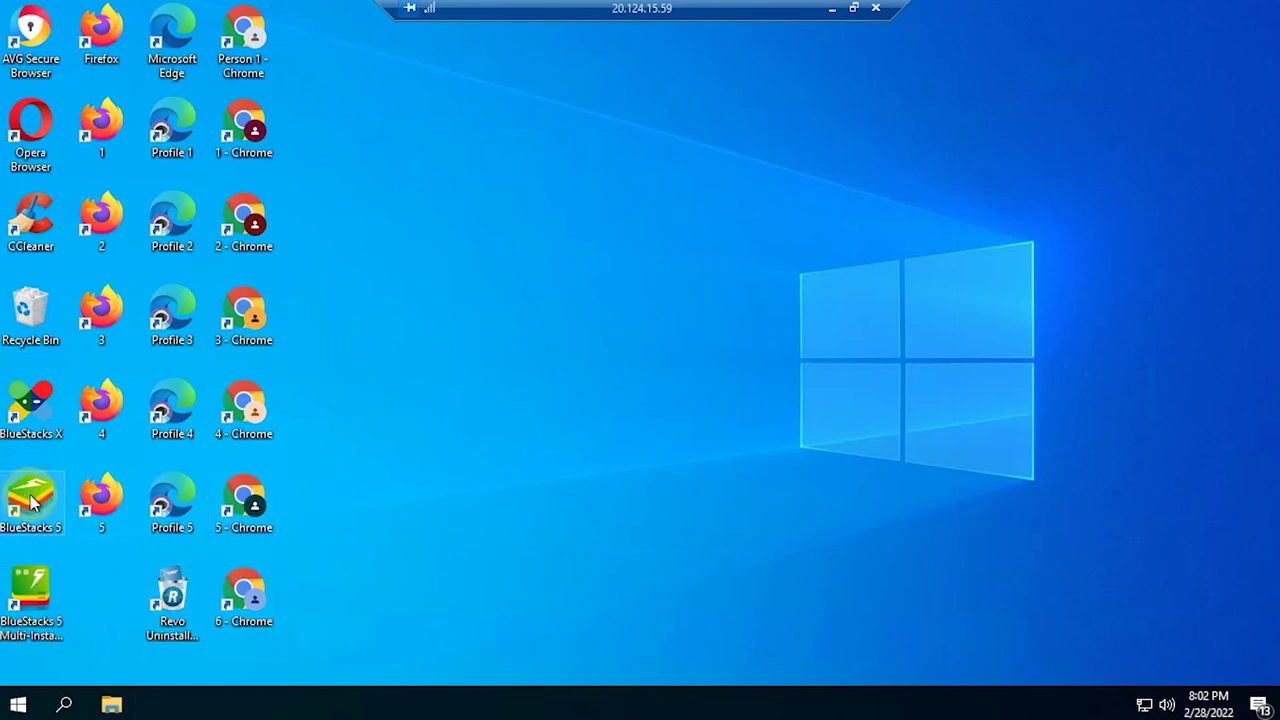
left_click(40, 603)
double_click(40, 603)
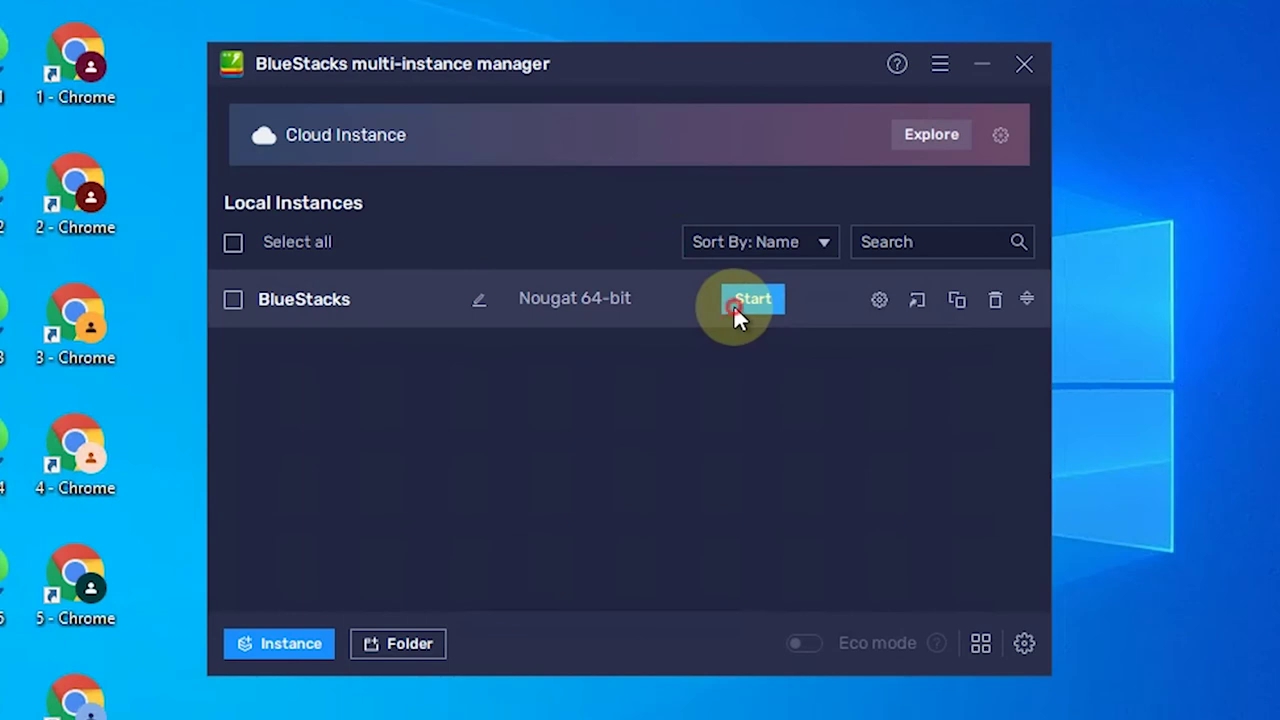
left_click(752, 299)
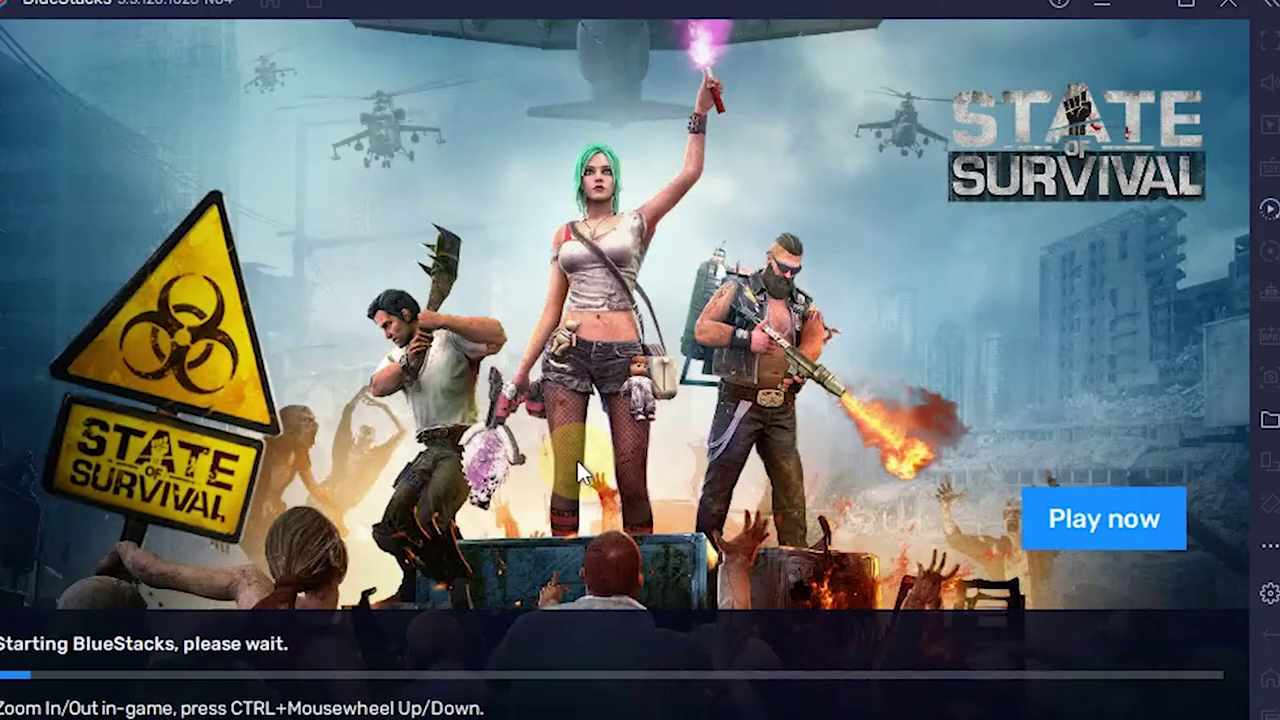